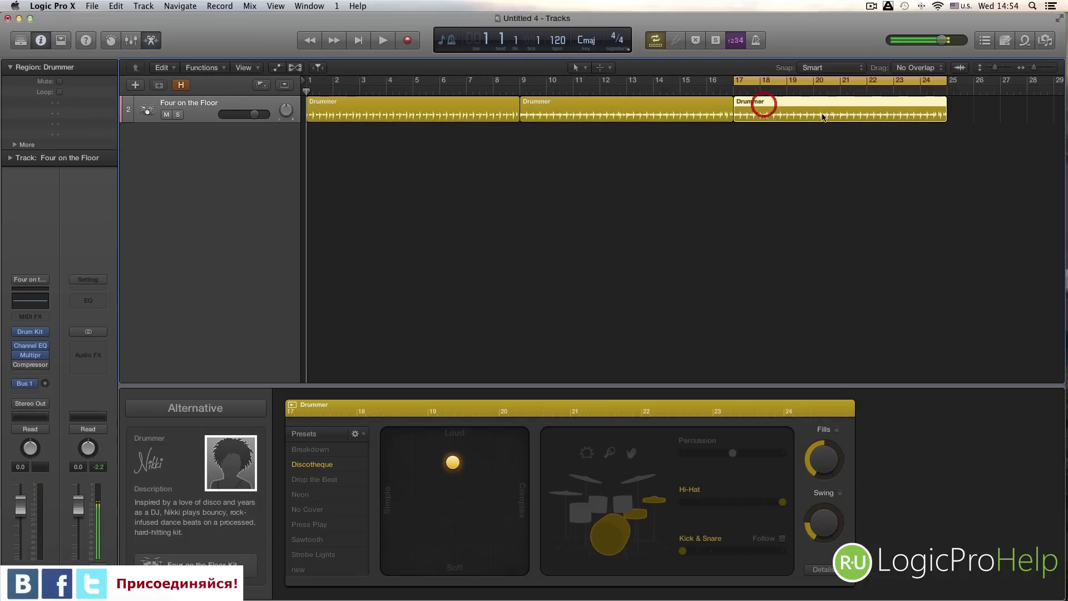
Compare the Drummer editor settings of the three Drummer regions, finishing with the first region selected
click(694, 127)
click(463, 114)
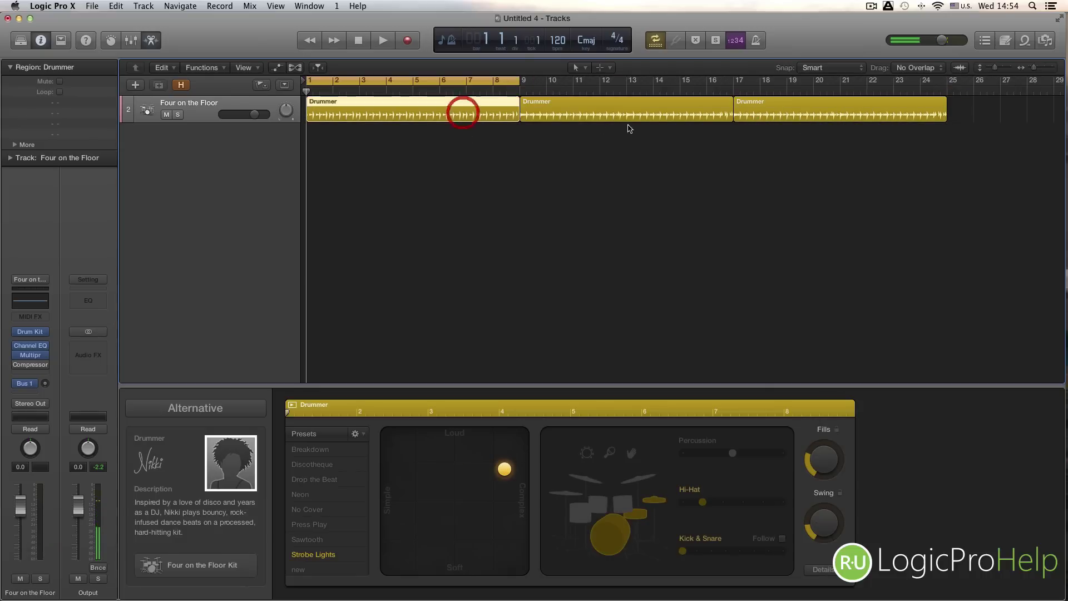
click(824, 112)
click(689, 119)
click(513, 114)
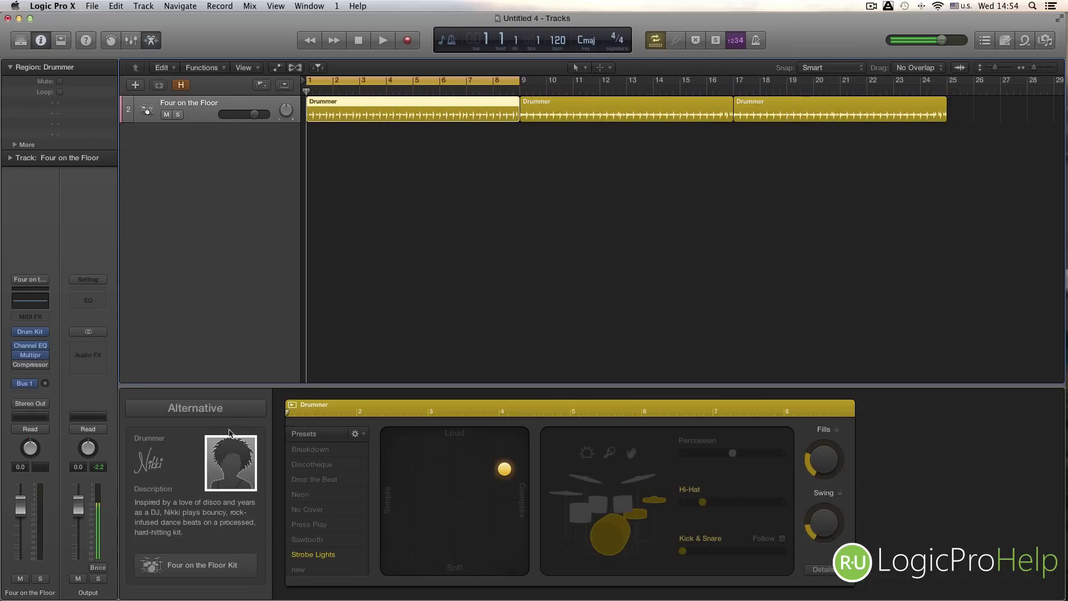
Look through the drummer genres and the available Alternative drummers, keeping the current drummer
click(227, 409)
click(202, 410)
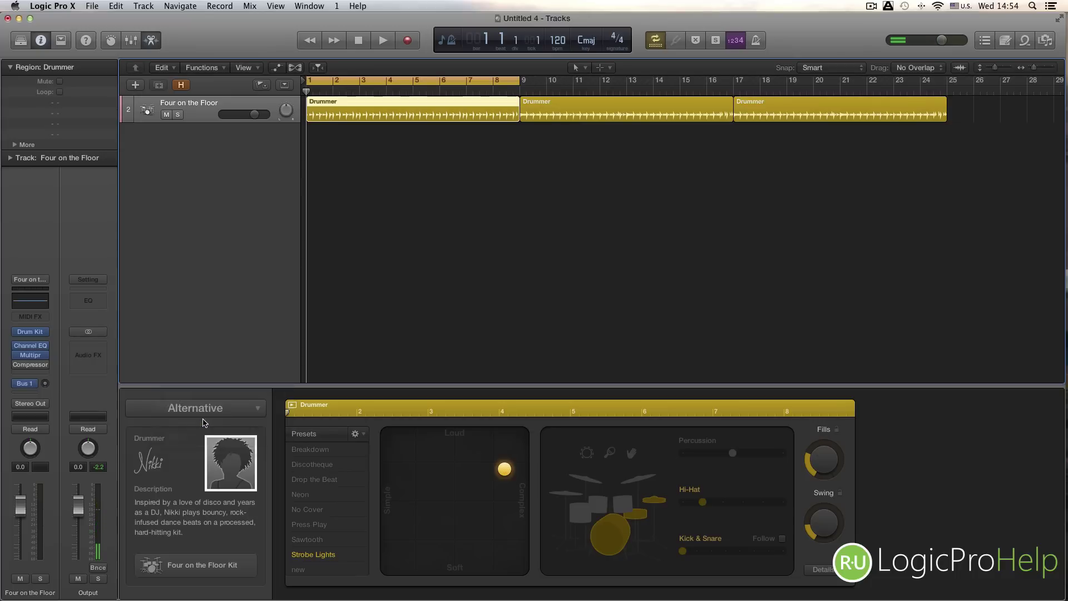
click(201, 412)
click(216, 480)
click(218, 479)
In Drum Kit Designer, try the kicks Four on the Floor 2 and 3, and return to the Four on the Floor kick
click(221, 574)
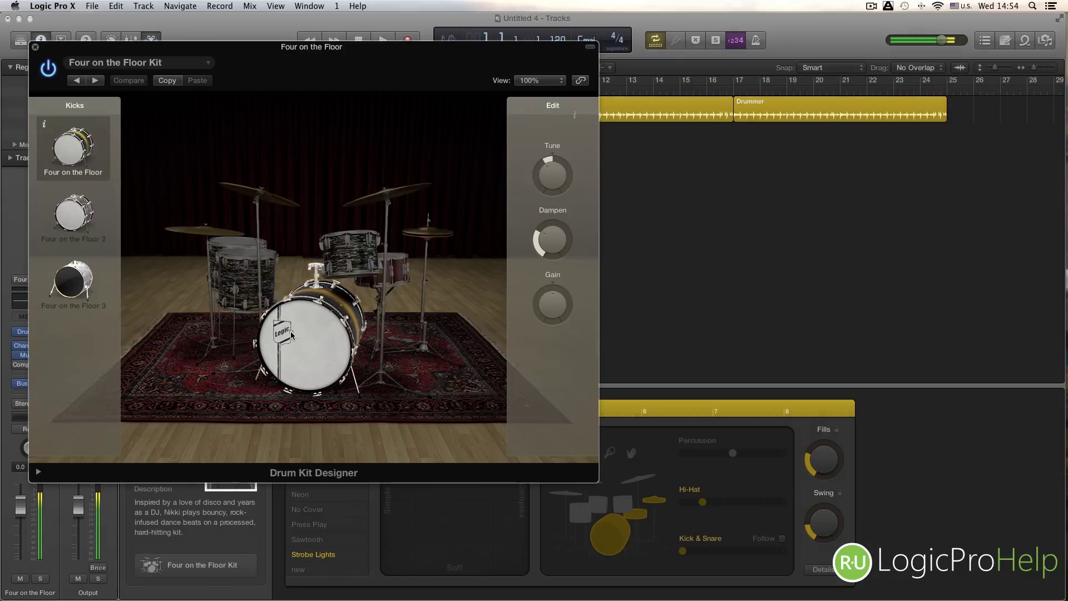
click(64, 207)
click(75, 280)
click(83, 153)
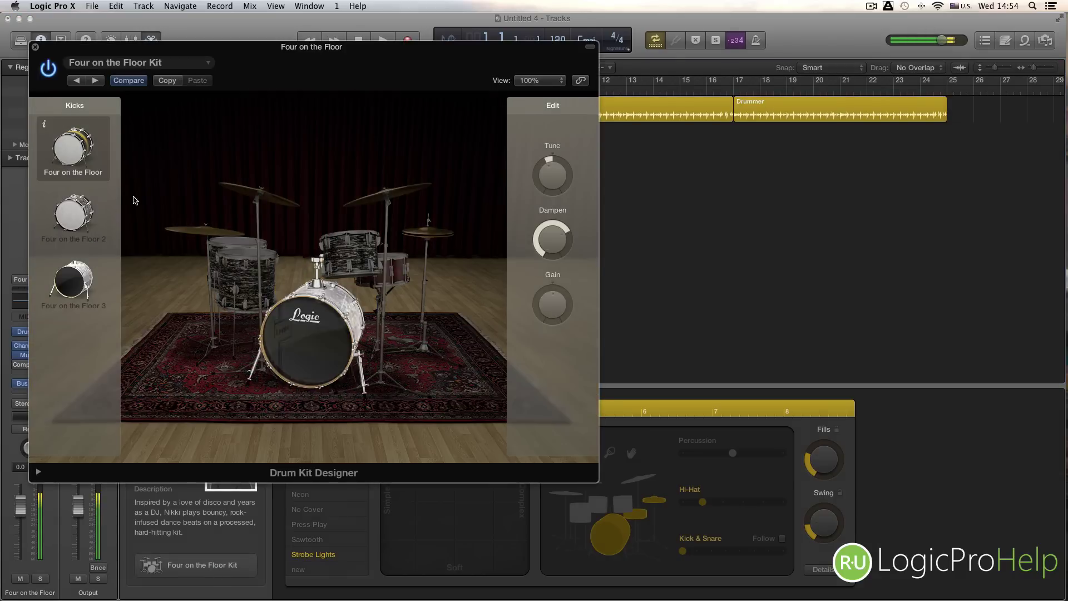
Inspect the toms' tuning, dampening and gain controls for Low, Mid, High and All, and close Drum Kit Designer
click(405, 180)
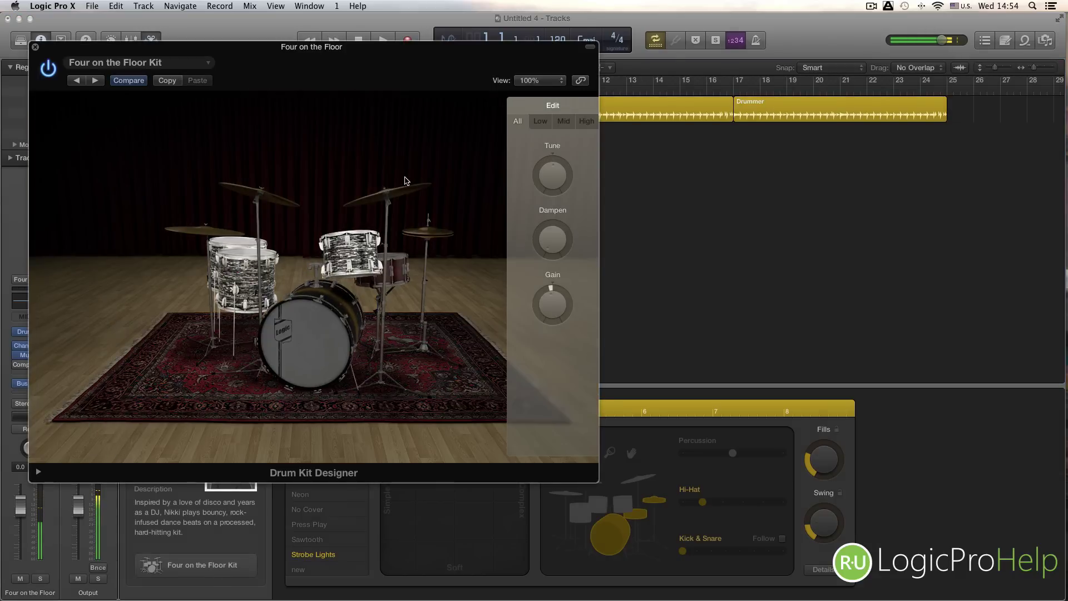
mouse_move(551, 186)
click(543, 121)
click(569, 122)
click(586, 123)
click(518, 121)
click(484, 170)
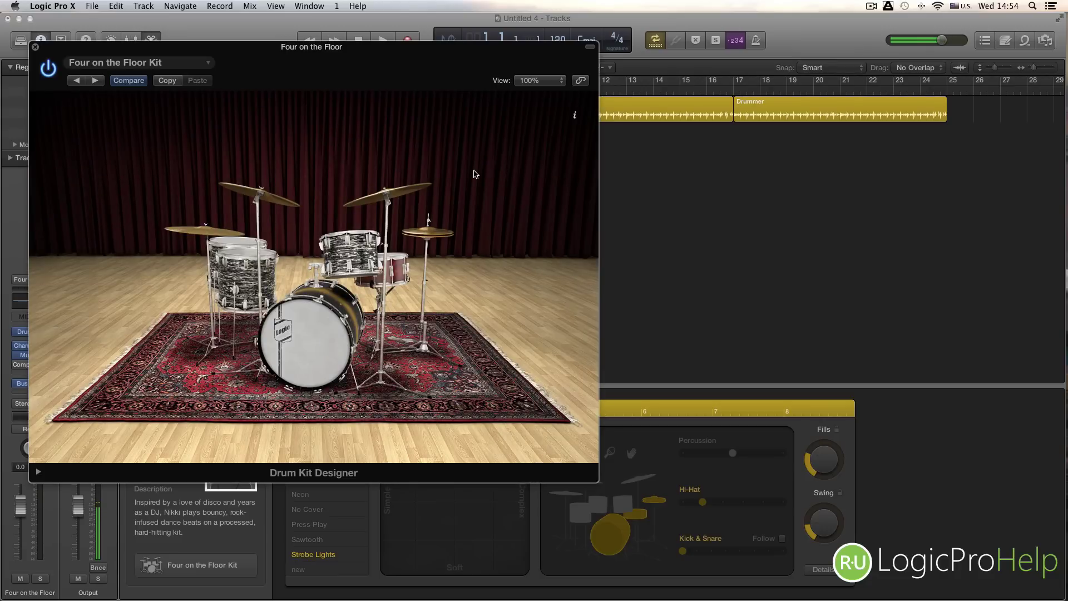
click(35, 49)
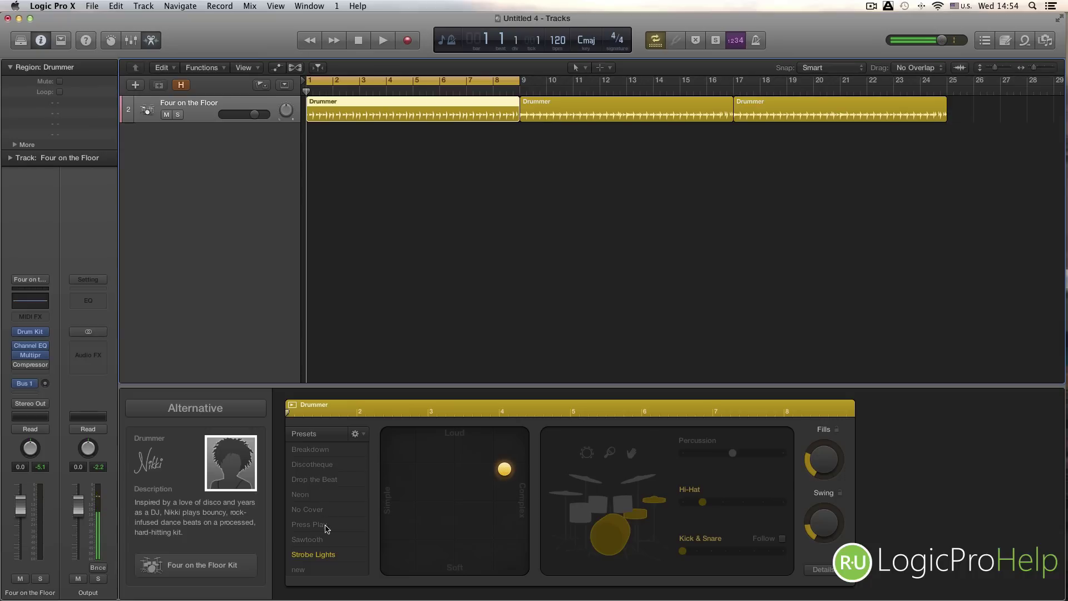
Make the first region's pattern slightly simpler on the performance pad, enable handclap percussion, and view the detailed feel settings
drag(505, 469, 481, 468)
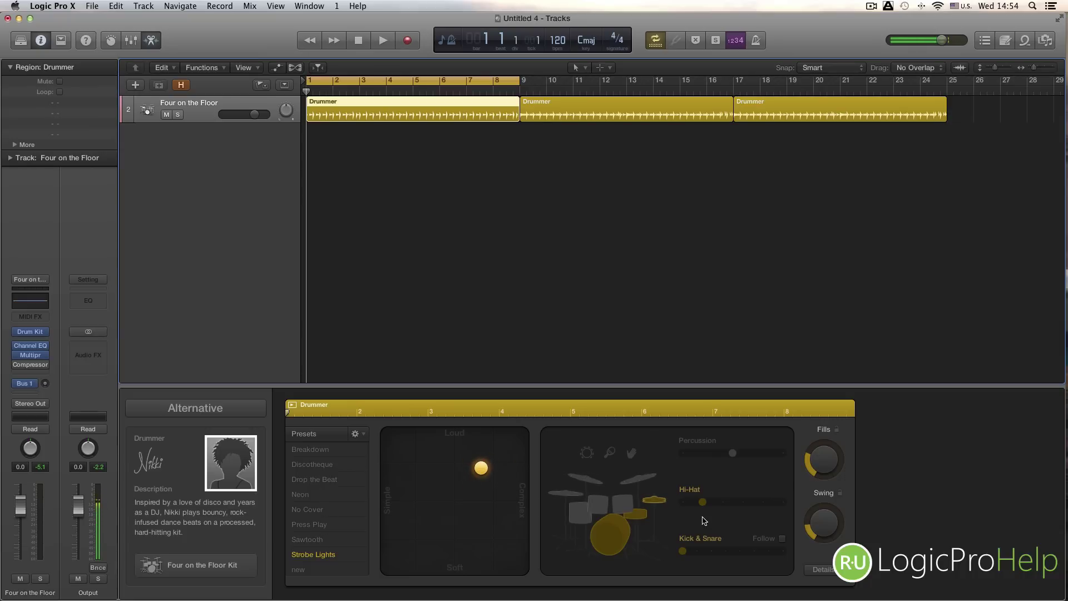
click(631, 453)
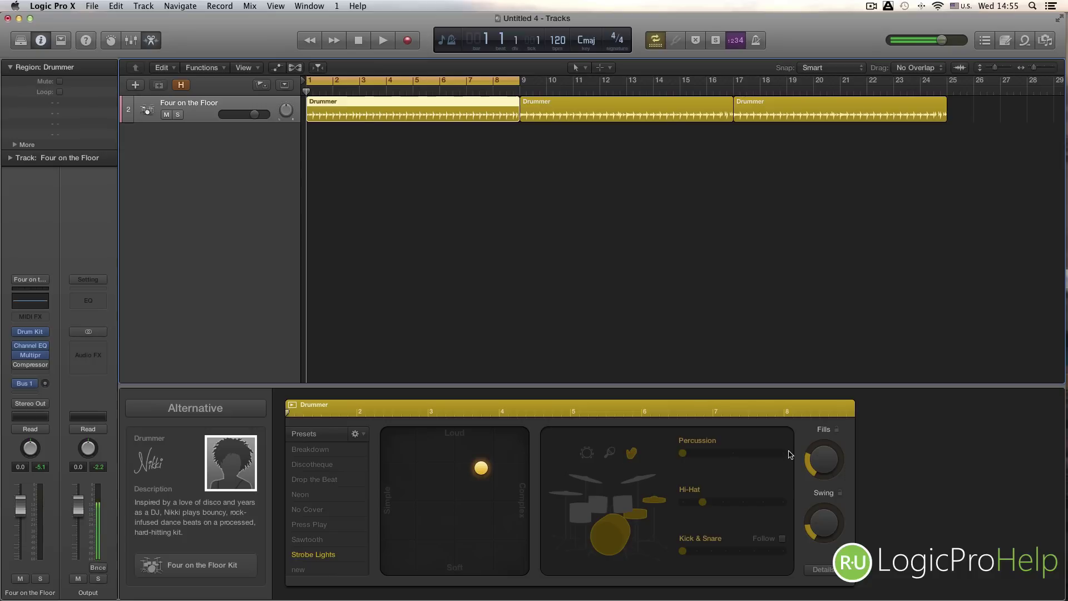
click(818, 571)
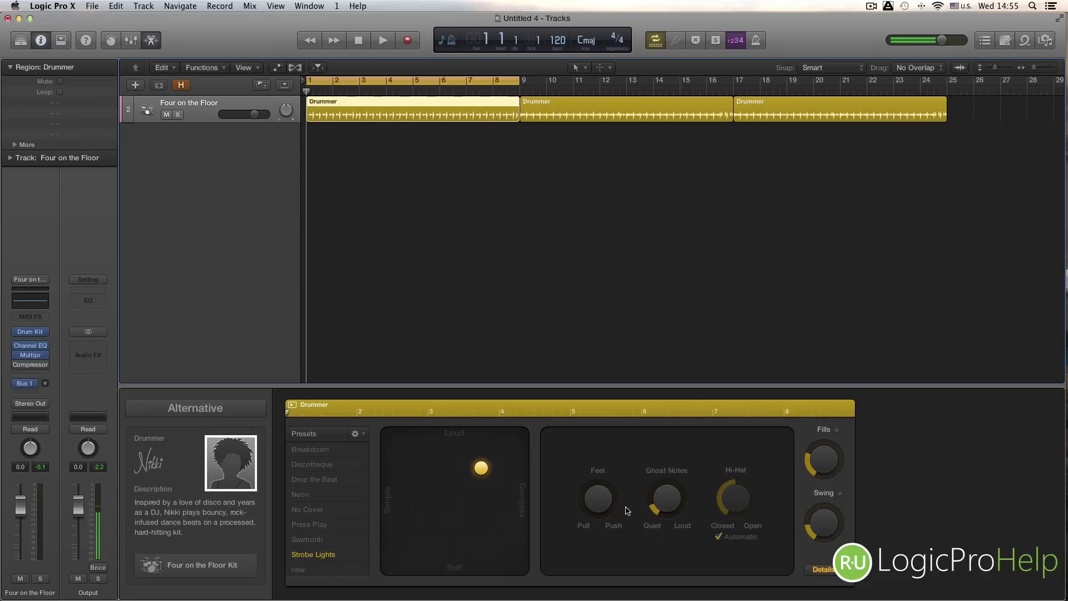
click(819, 571)
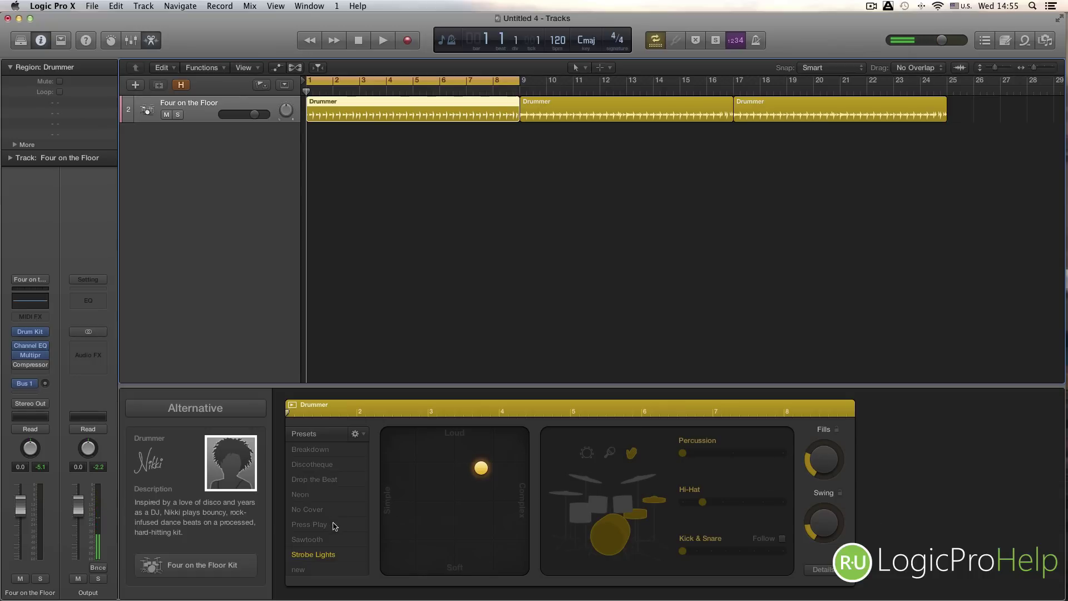
Save the first region's current drummer settings as a preset named "new"
click(364, 434)
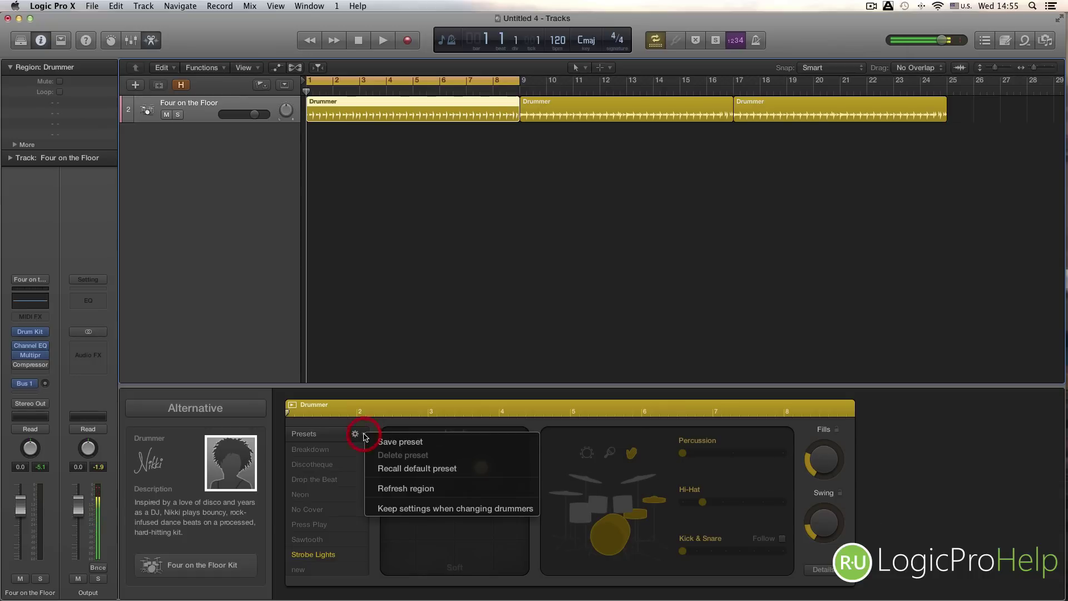
click(409, 442)
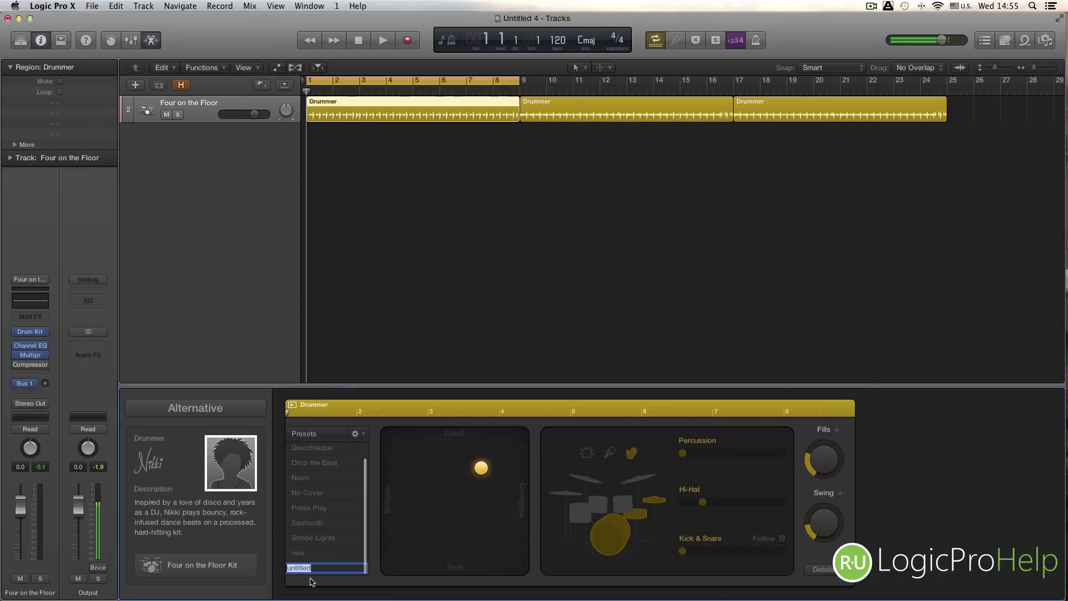
text(new)
key(Return)
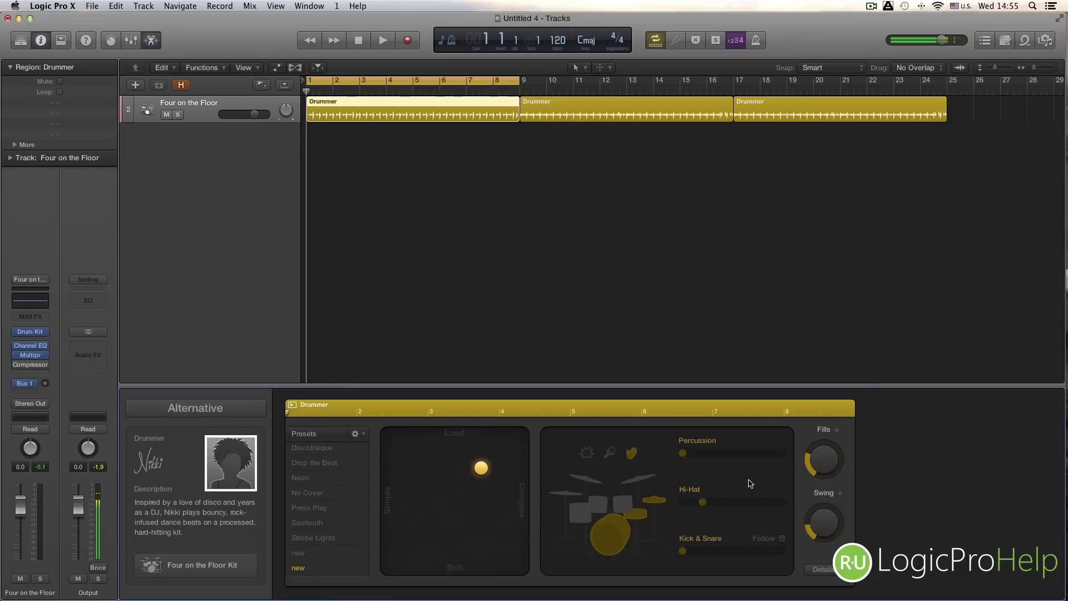
Try locking Fills and Swing, reselect the current drummer from the drummer choices, and release the locks
click(838, 430)
click(840, 493)
click(229, 457)
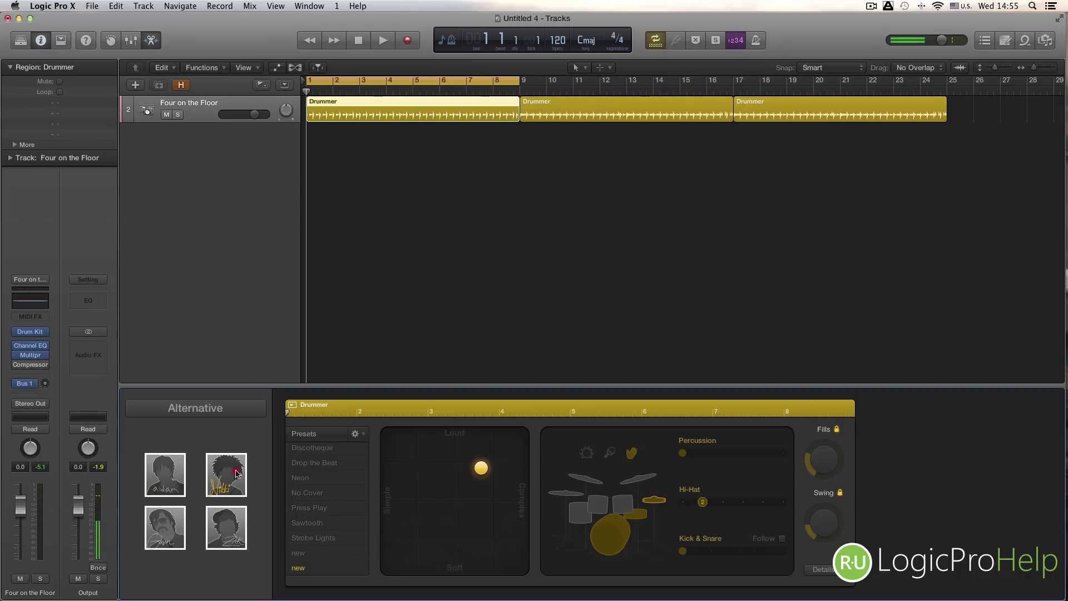
click(224, 484)
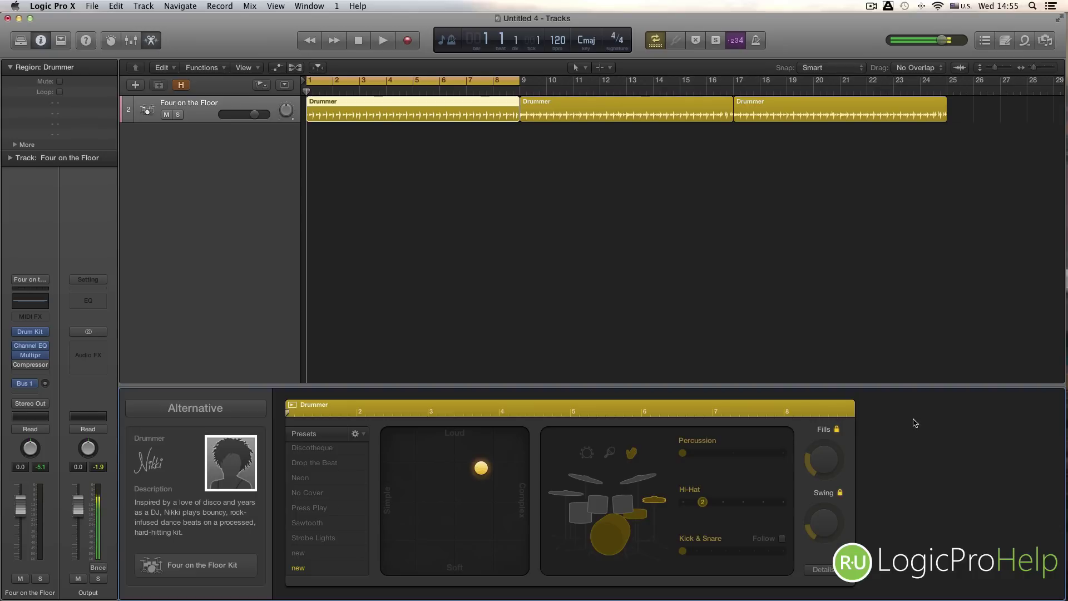
click(837, 430)
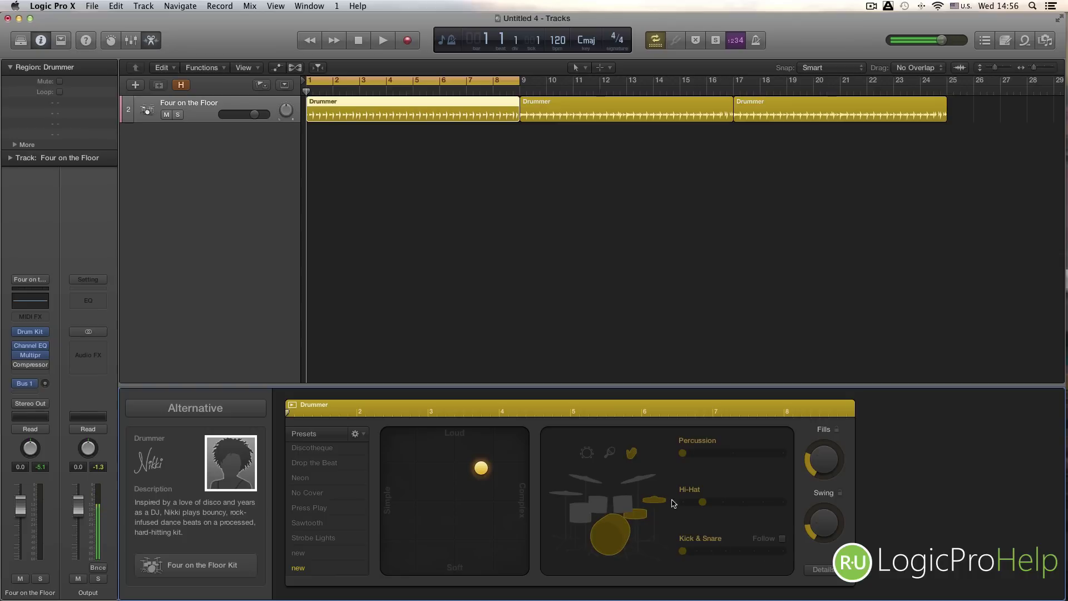
Review the editing options for the toms and kick in Drum Kit Designer, and close it
click(150, 565)
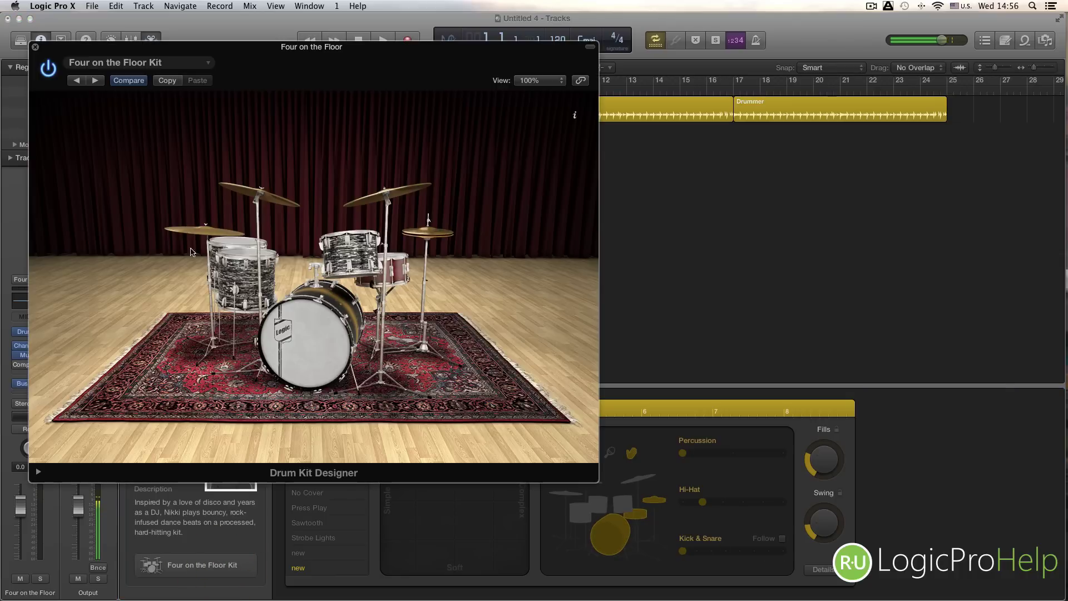
click(246, 283)
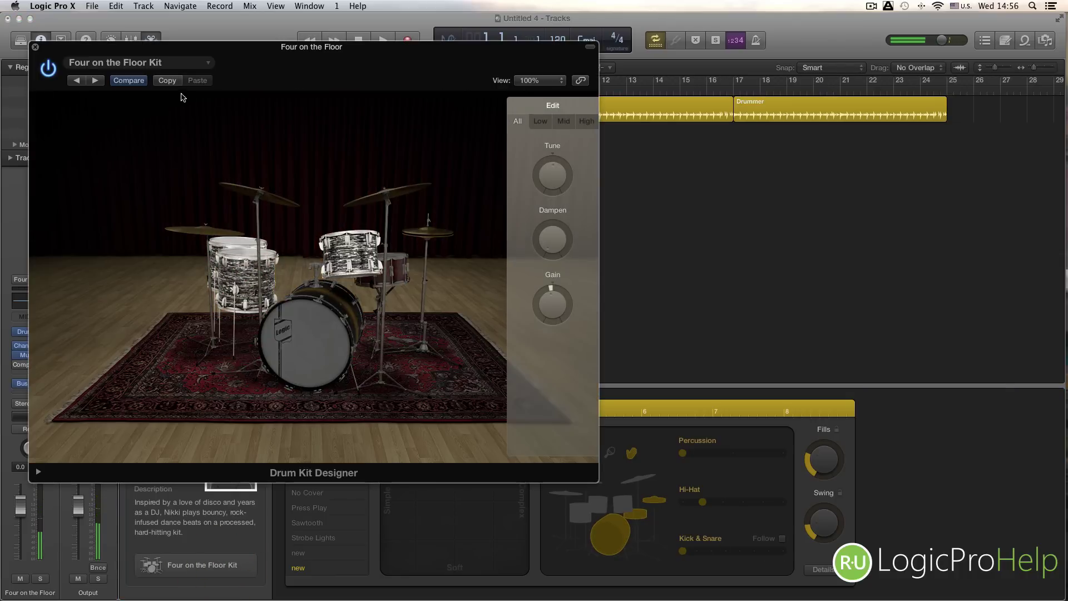
click(305, 337)
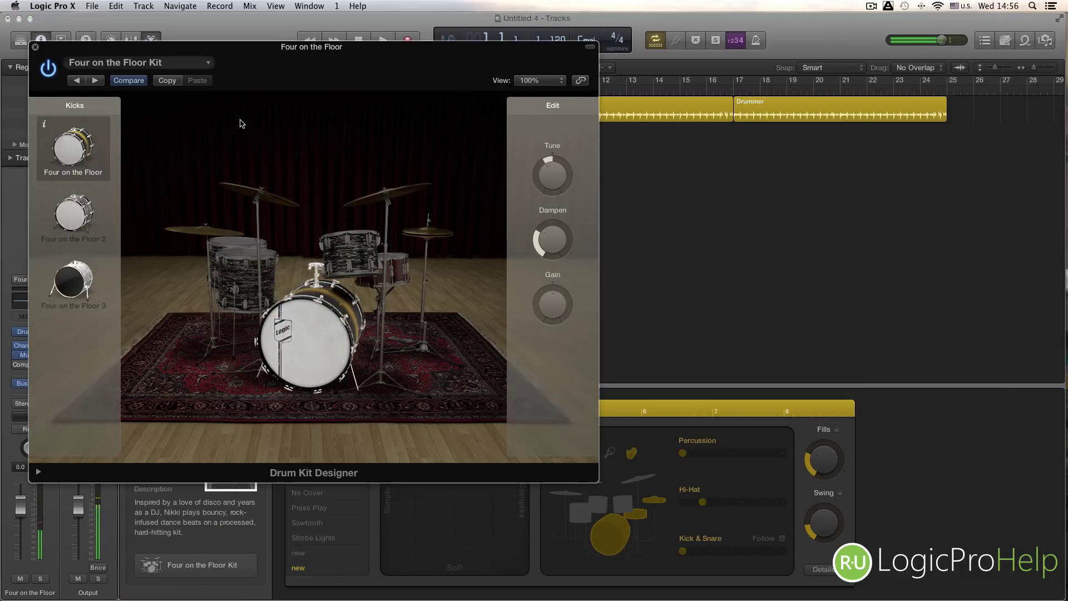
click(747, 288)
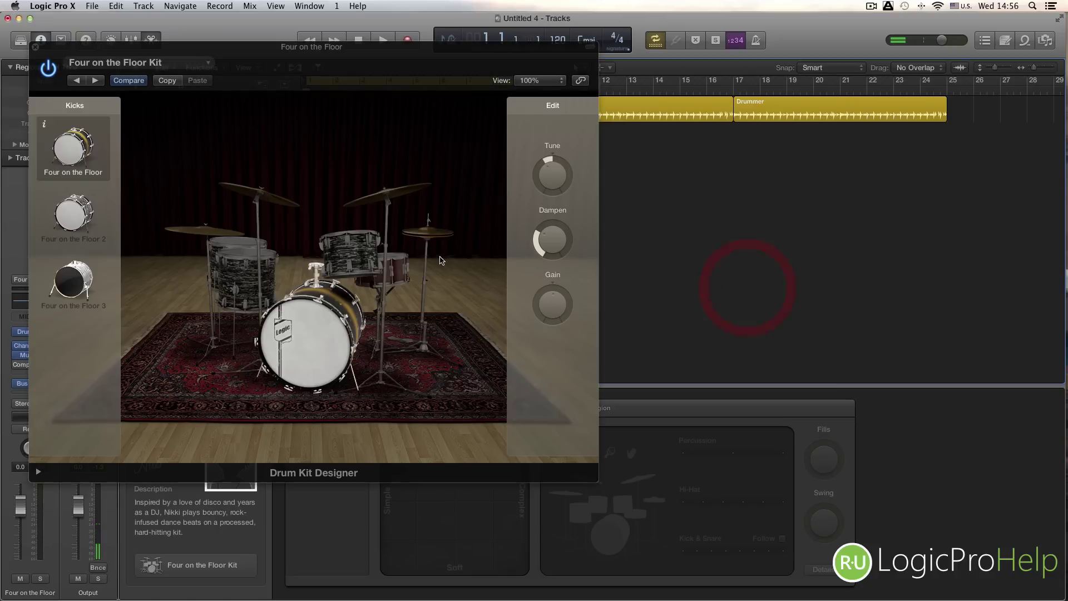
click(34, 48)
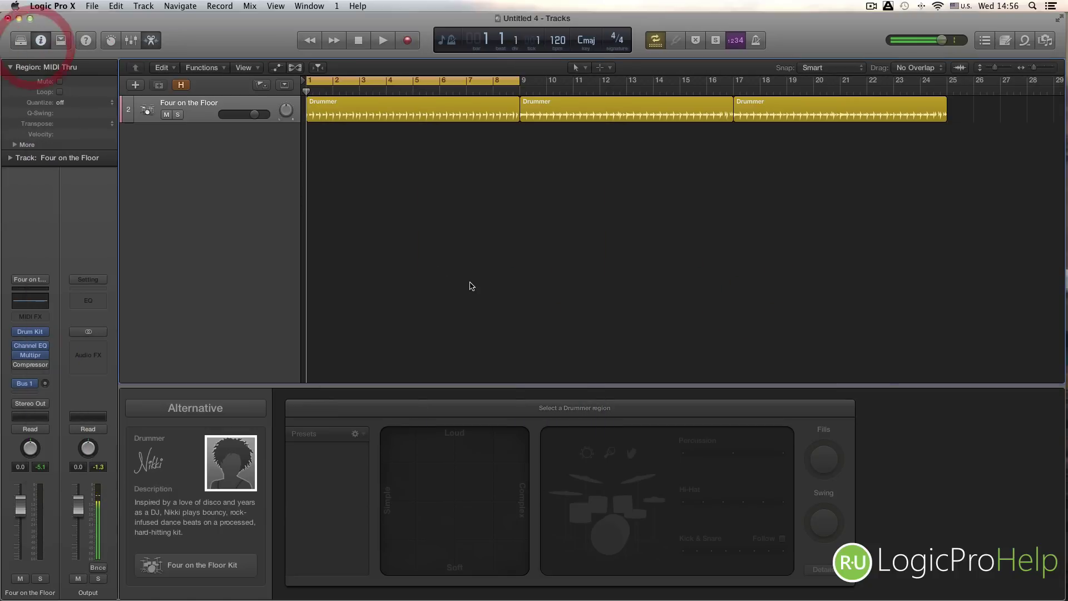
Create one software instrument track and copy the first Drummer region onto it as a MIDI region
click(437, 107)
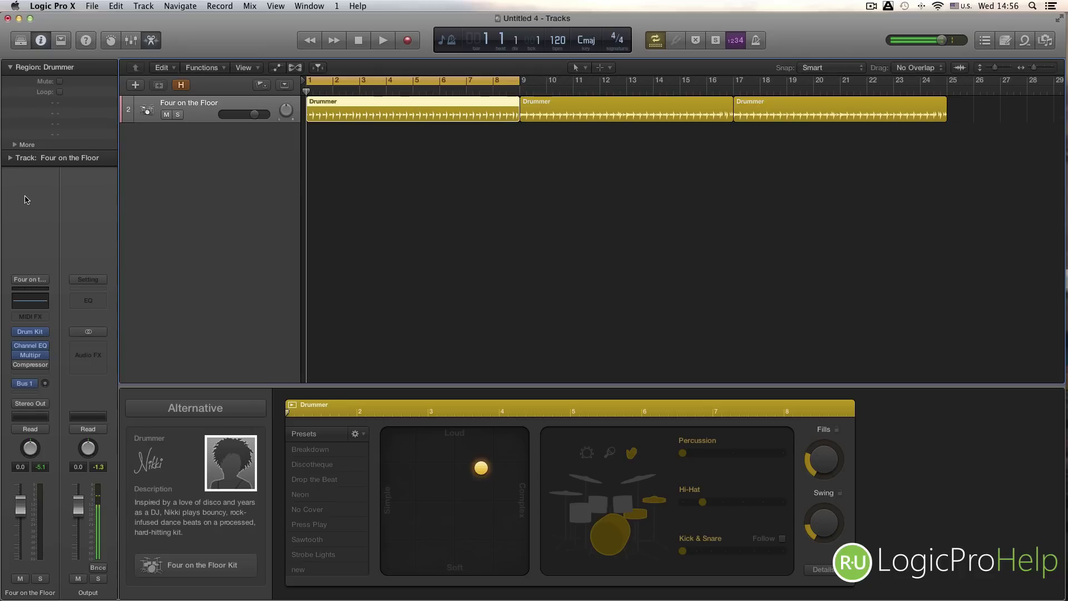
click(136, 85)
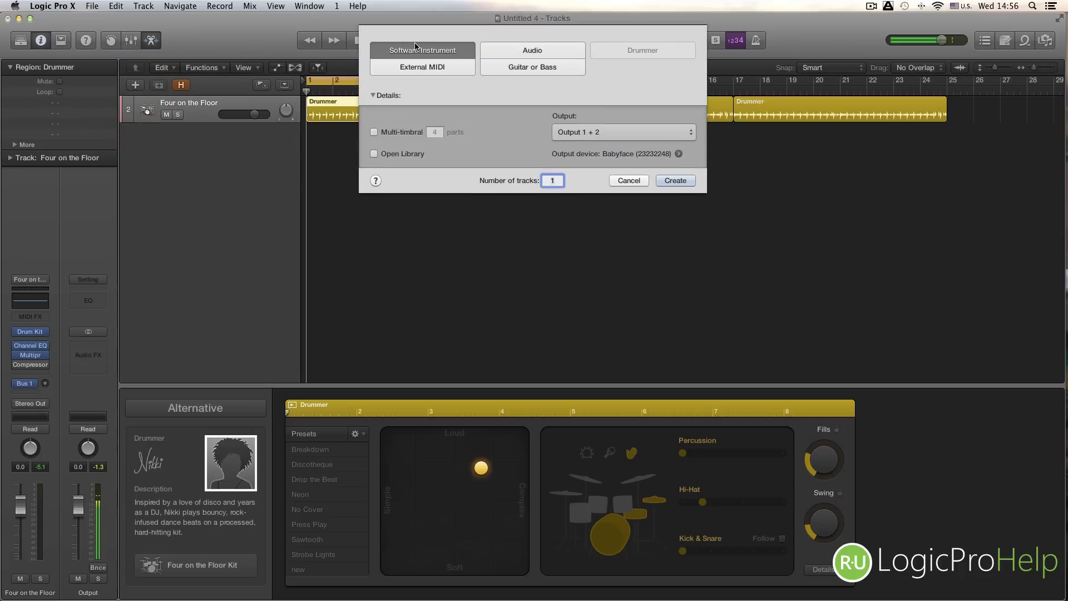
click(684, 182)
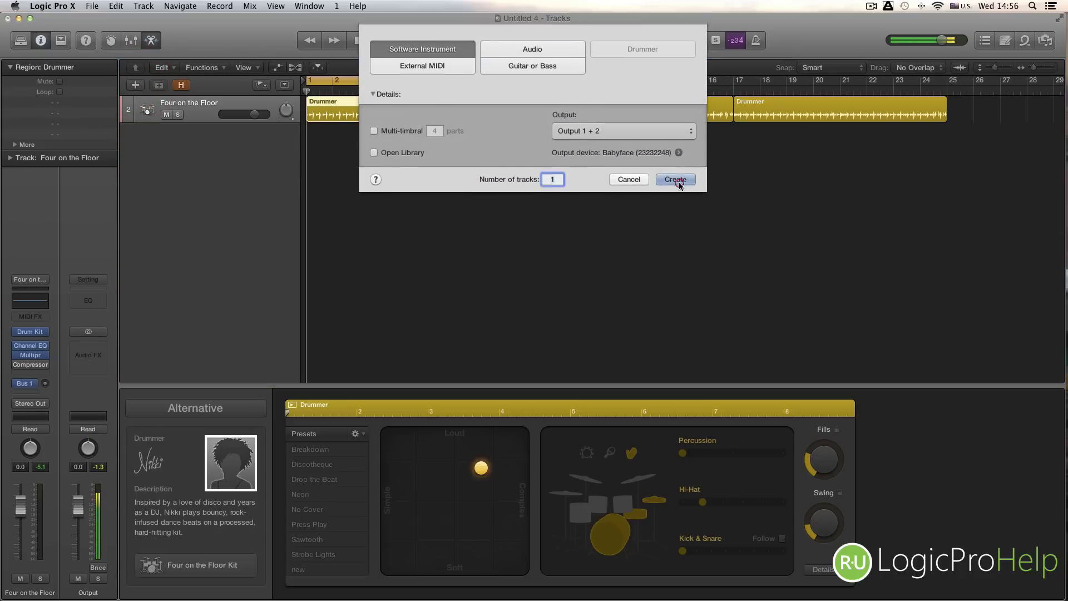
drag(335, 103, 346, 139)
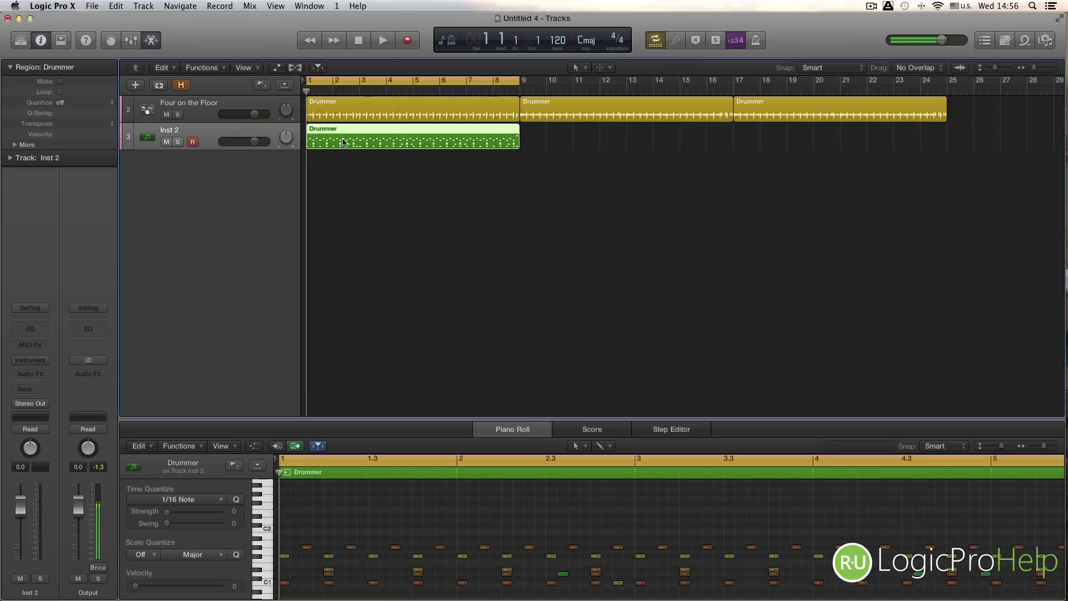
Compare the original Drummer region with its MIDI copy and fit all the copy's notes in the Piano Roll
click(352, 108)
click(351, 134)
click(441, 508)
key(z)
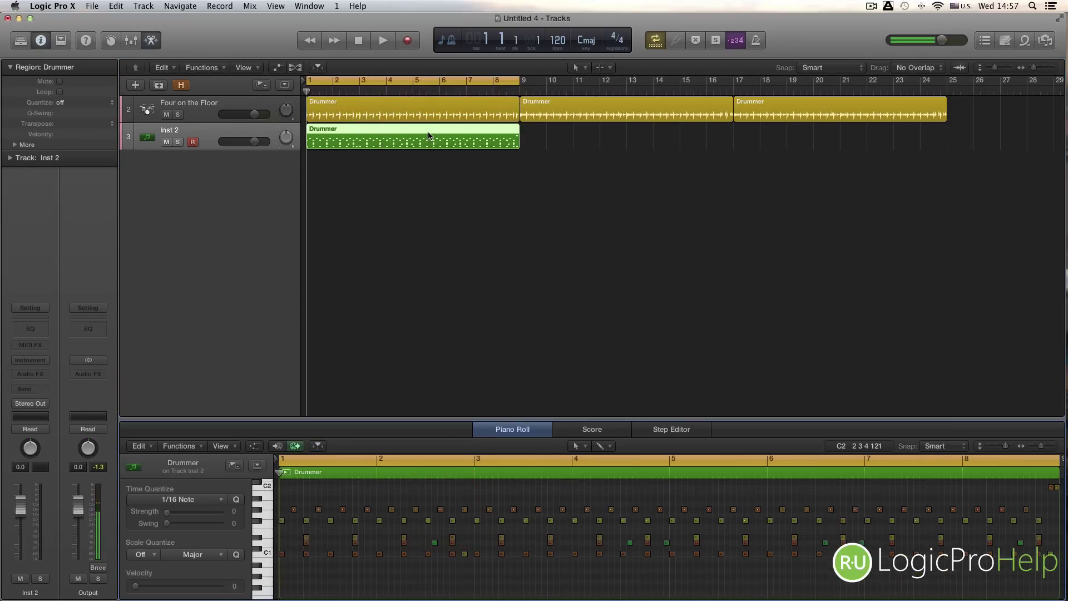
Delete the MIDI copy and the Inst 2 track, and return to the Four on the Floor drummer track
click(351, 134)
key(Delete)
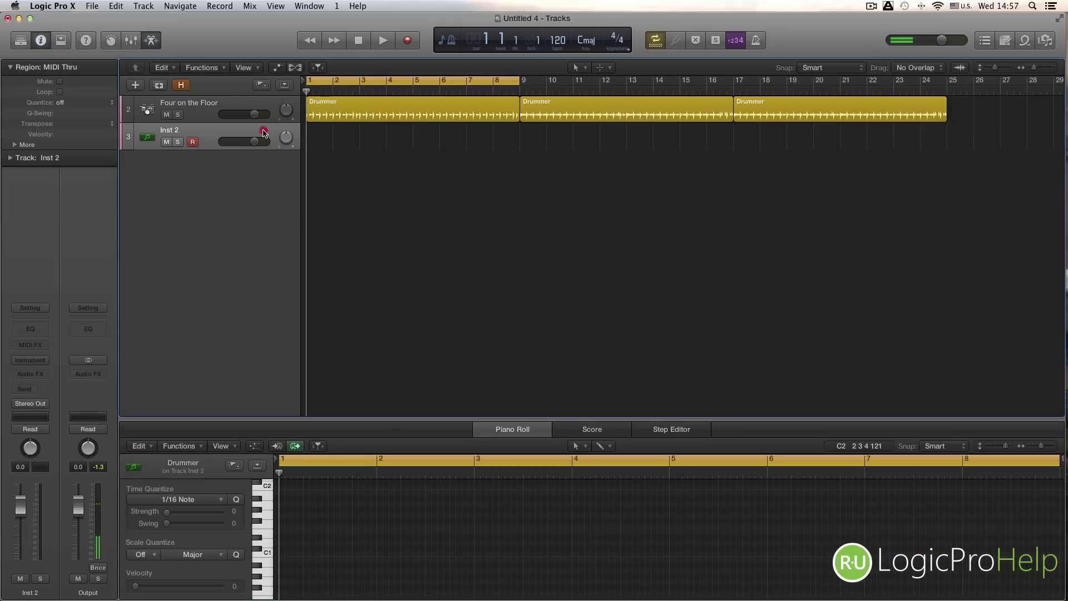
key(super+BackSpace)
click(285, 107)
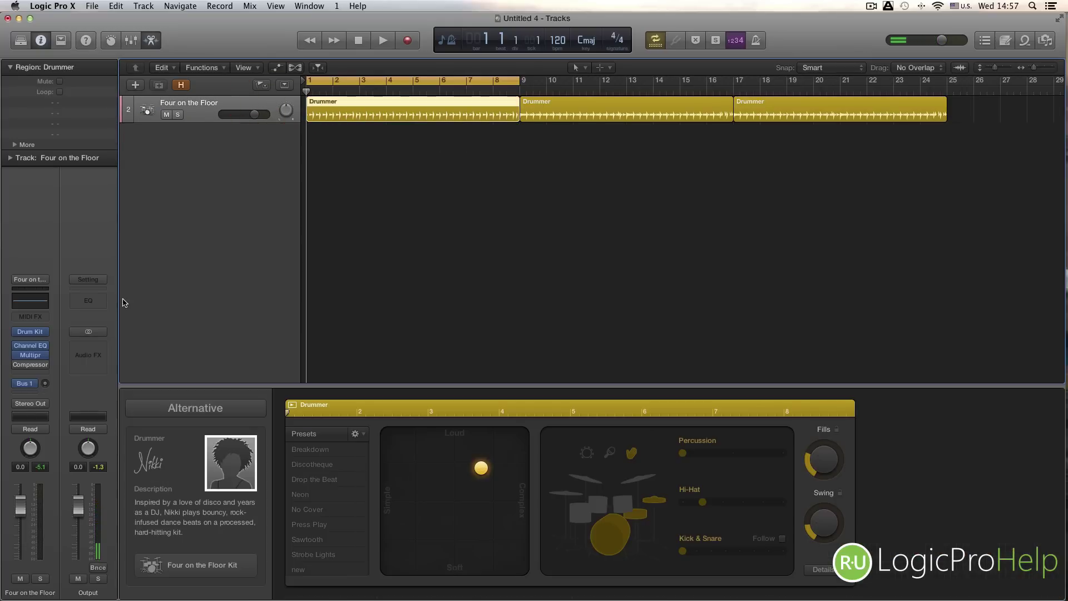
Replace the drummer track's Drum Kit Designer instrument with stereo Ultrabeat, and move its window clear of the channel strip
mouse_move(39, 331)
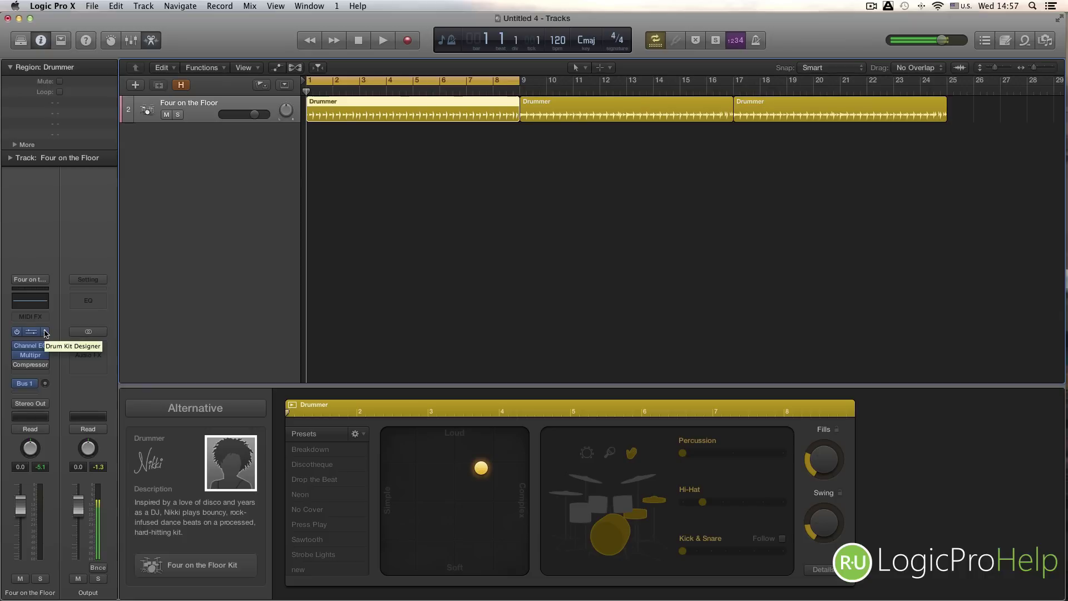
click(47, 333)
mouse_move(117, 491)
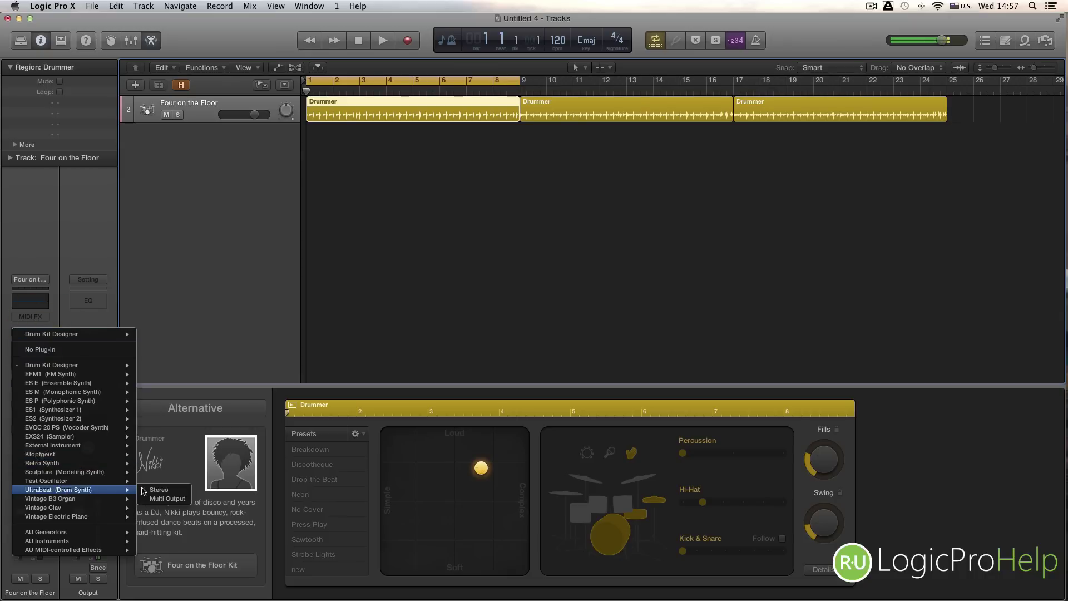
click(159, 489)
drag(225, 60, 701, 92)
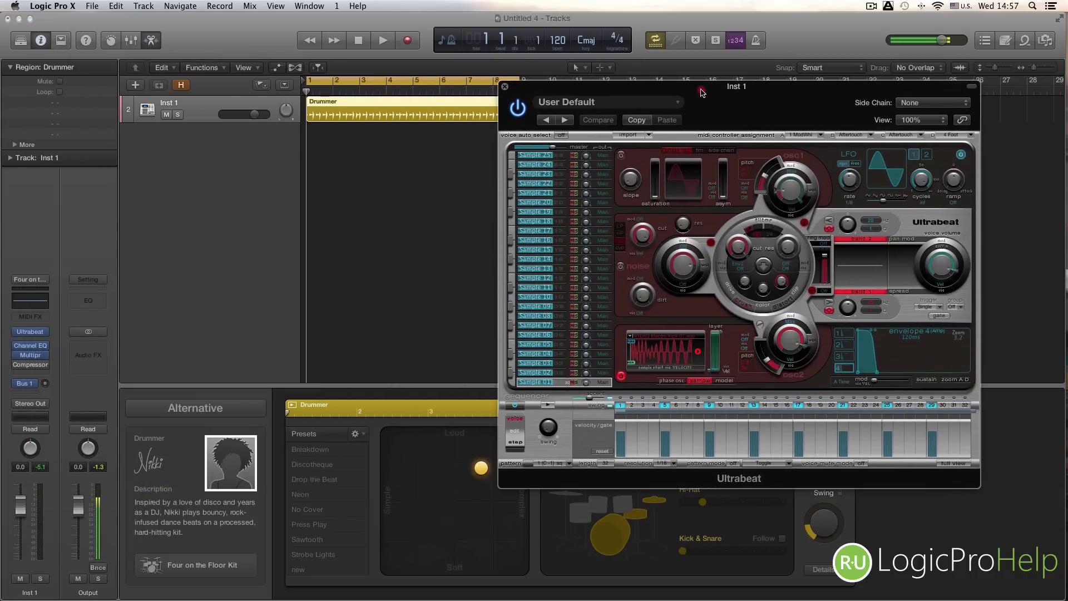
Load the Hip Hop Sly Kit drum kit into Ultrabeat and reposition its window so the Drummer regions can be seen
click(631, 103)
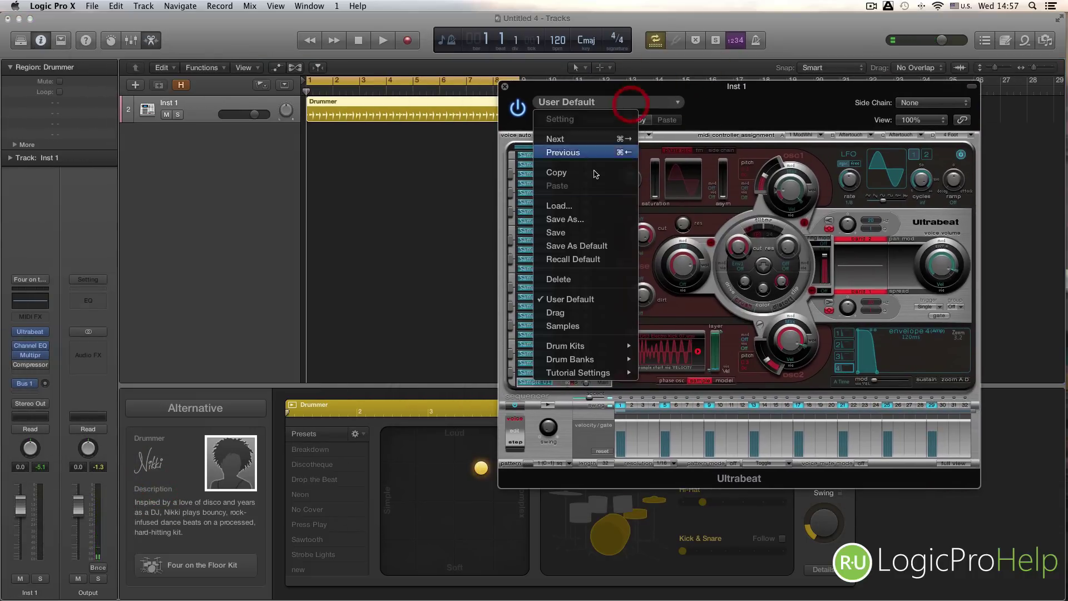
mouse_move(604, 349)
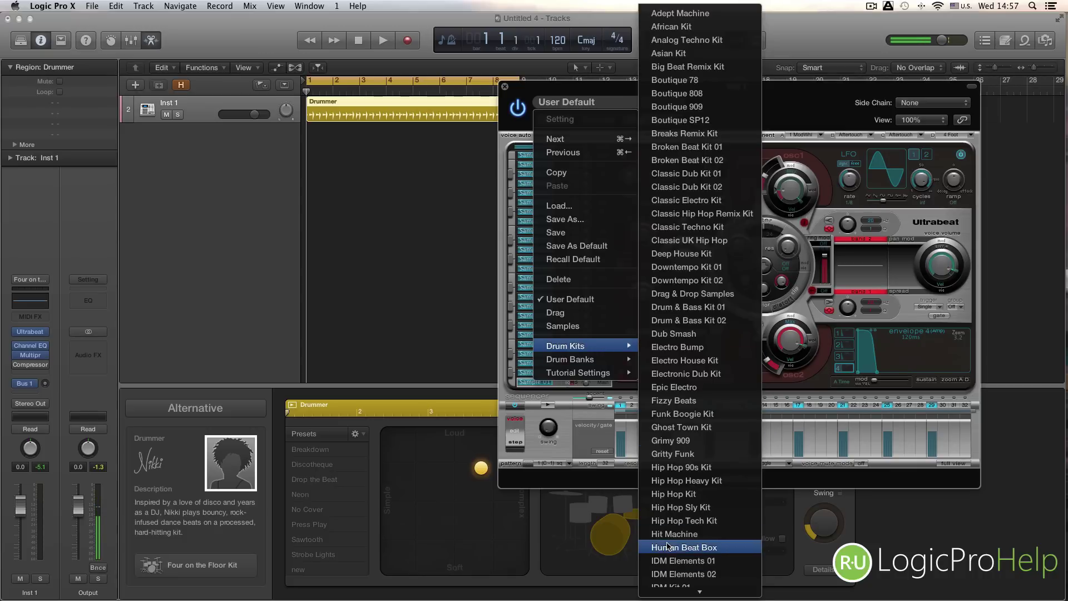
click(720, 508)
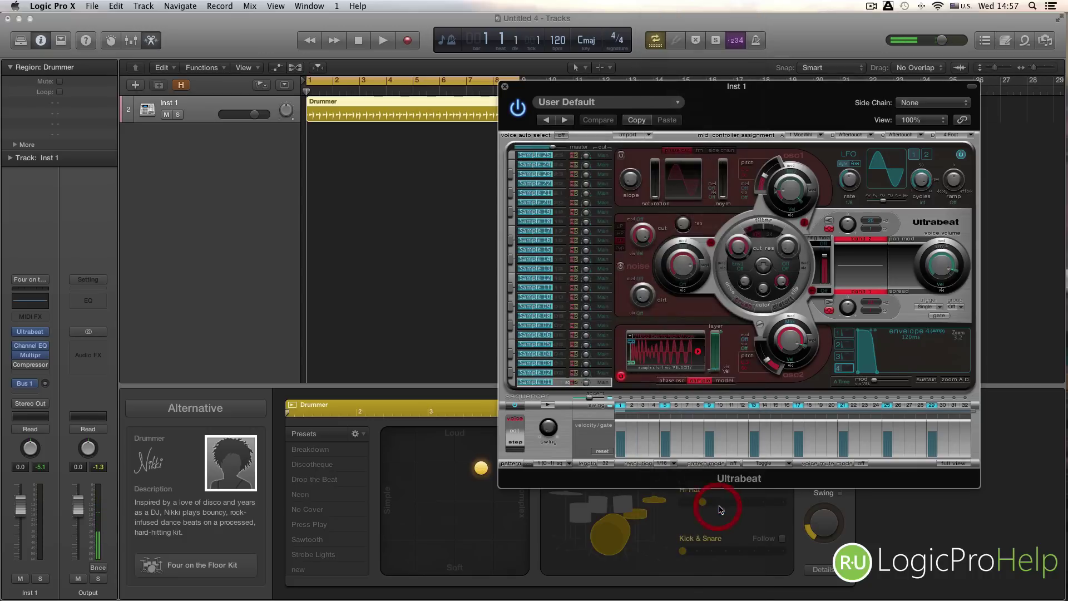
click(615, 135)
drag(621, 86, 626, 136)
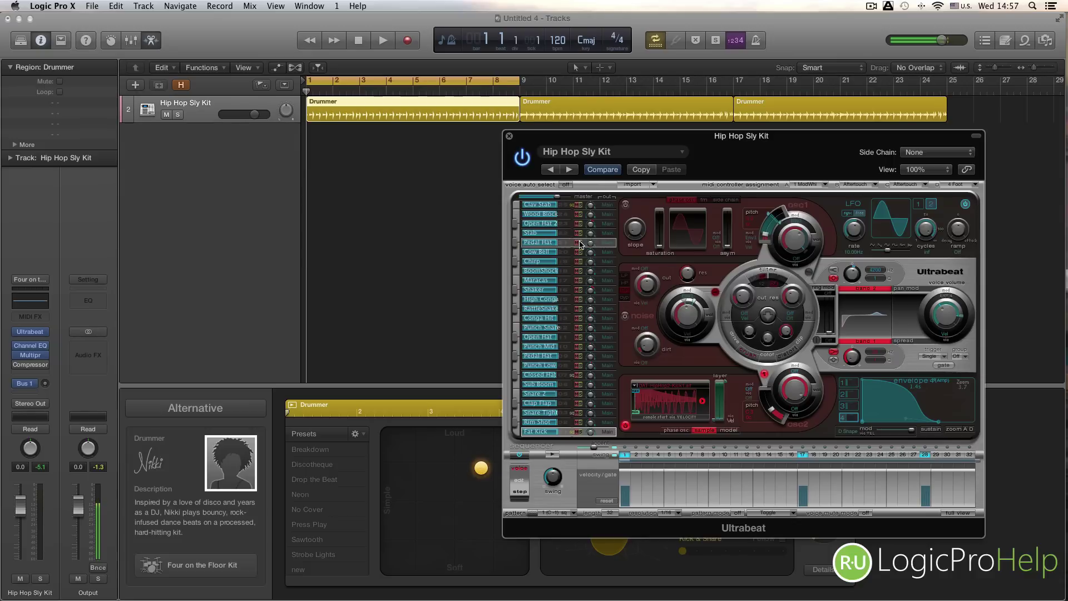
Audition the pattern while lowering the drummer track's volume to about -8.2 dB, and uncover the Drummer editor's controls
key(space)
drag(21, 508, 26, 543)
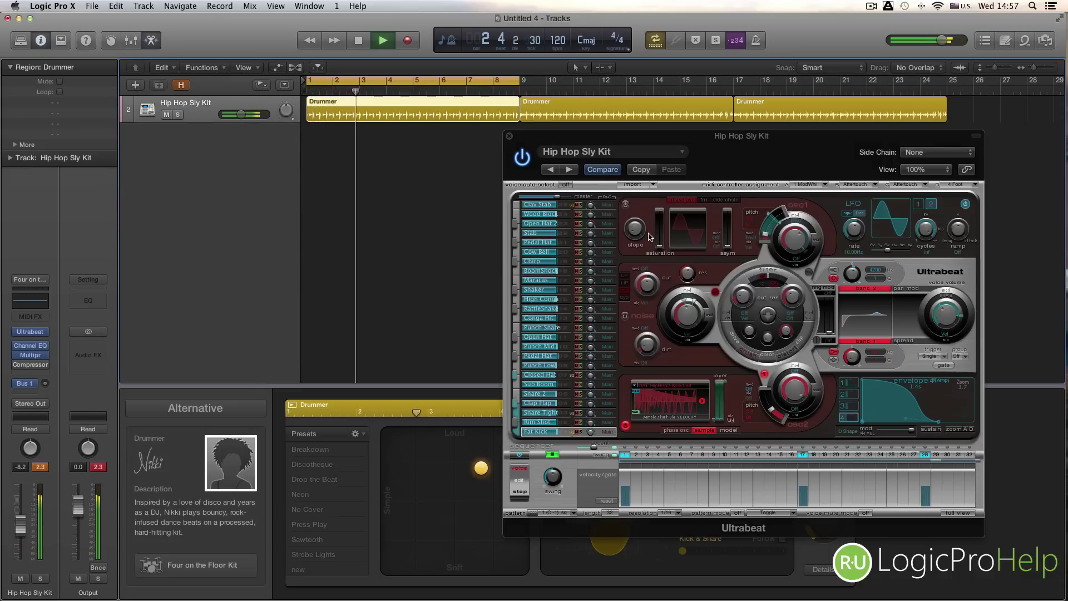
drag(601, 139, 699, 27)
key(space)
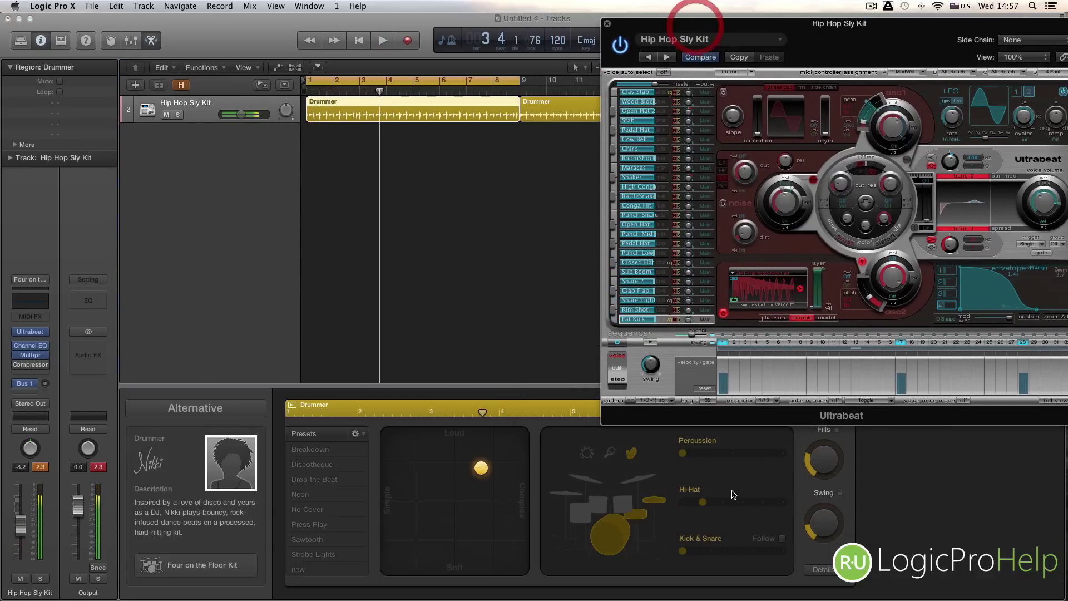
Increase the Fills amount and audition the tambourine and handclaps during playback, finishing with percussion switched off
drag(821, 465, 837, 422)
key(space)
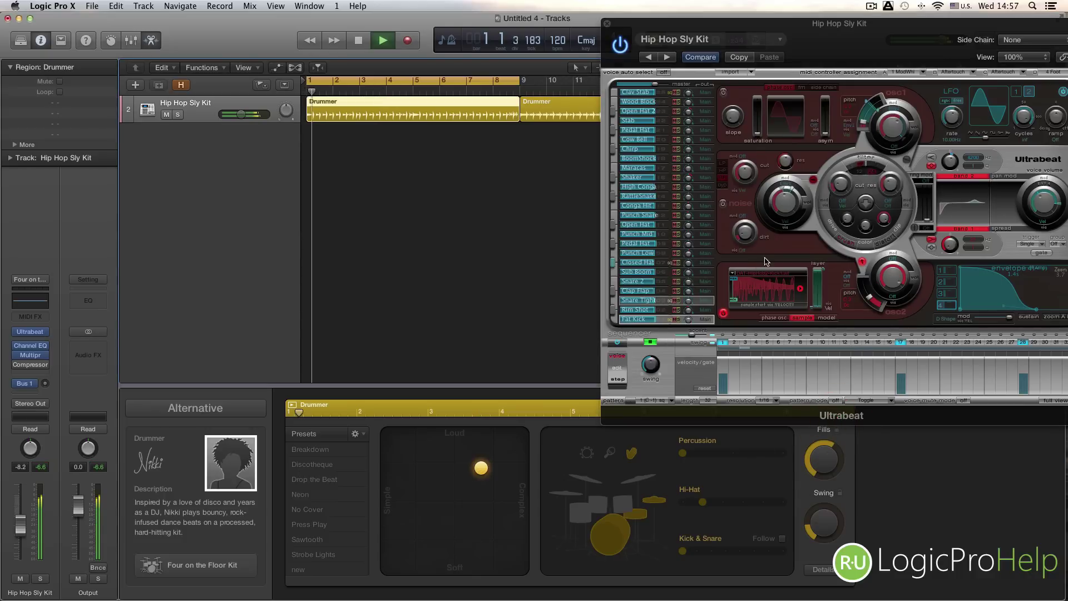
click(588, 454)
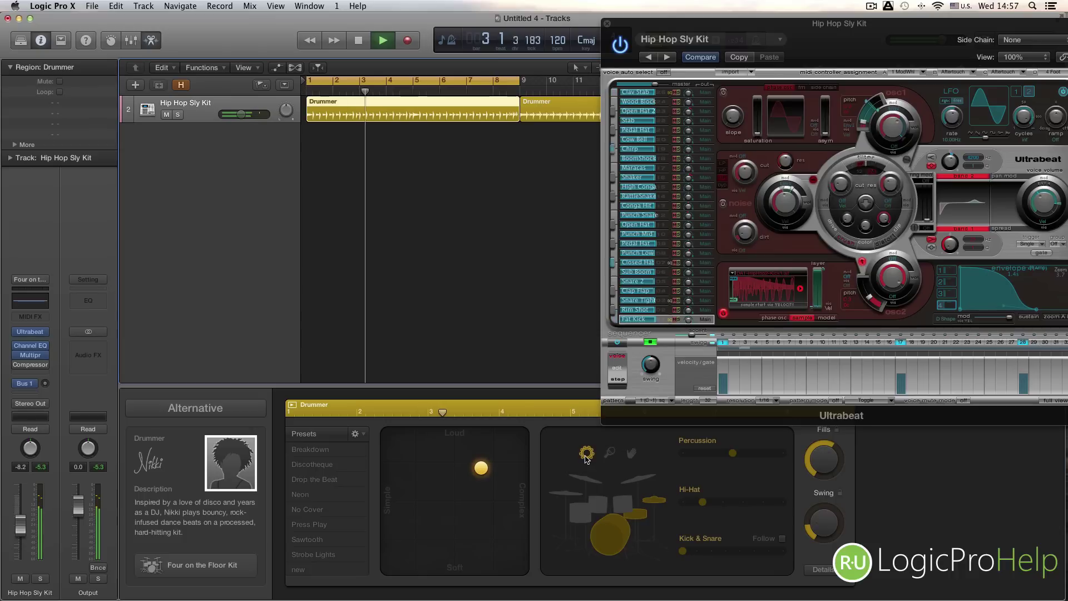
click(632, 460)
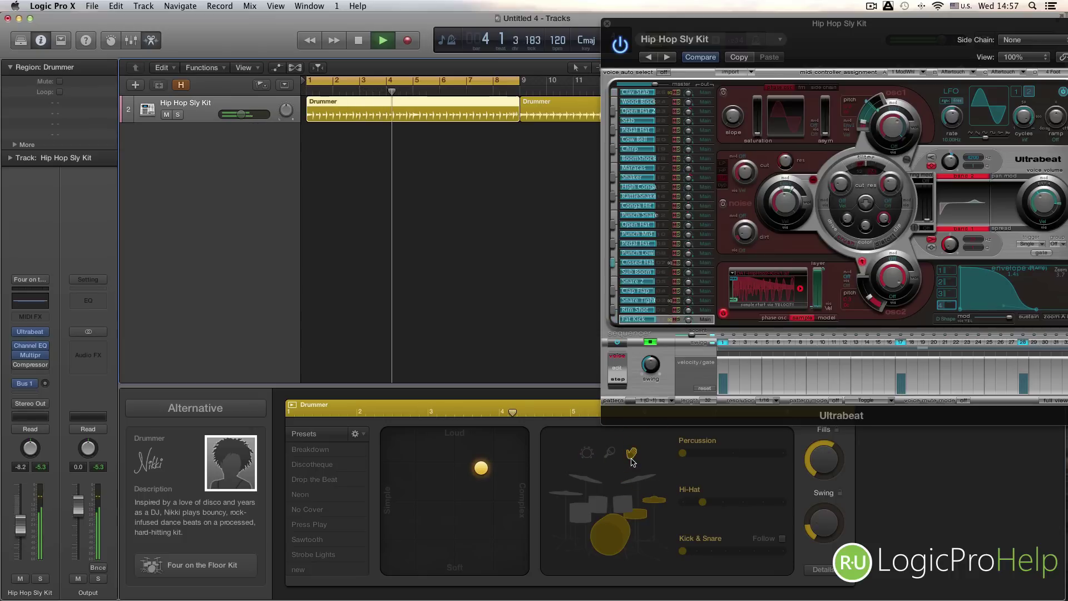
click(631, 460)
key(space)
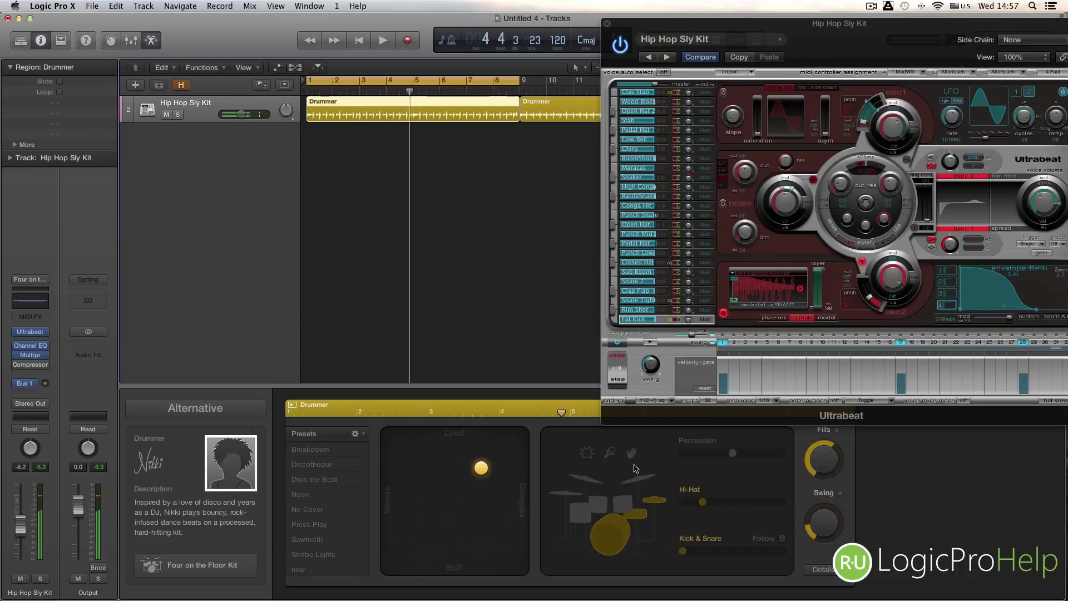
Replace Ultrabeat with Native Instruments' Battery 4 as the drummer track's instrument
drag(700, 44, 629, 103)
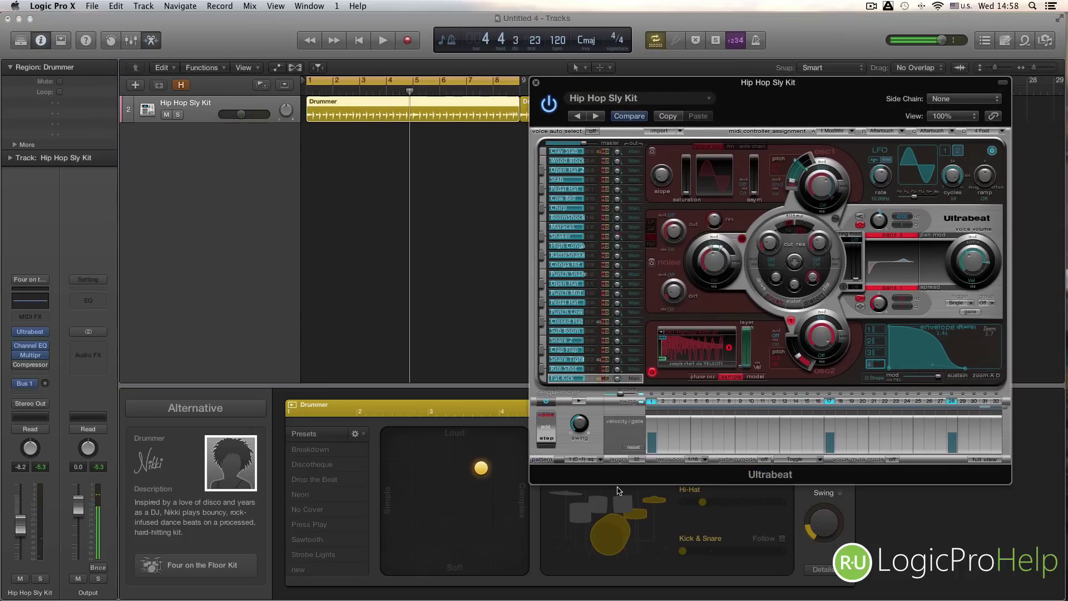
click(45, 332)
mouse_move(55, 551)
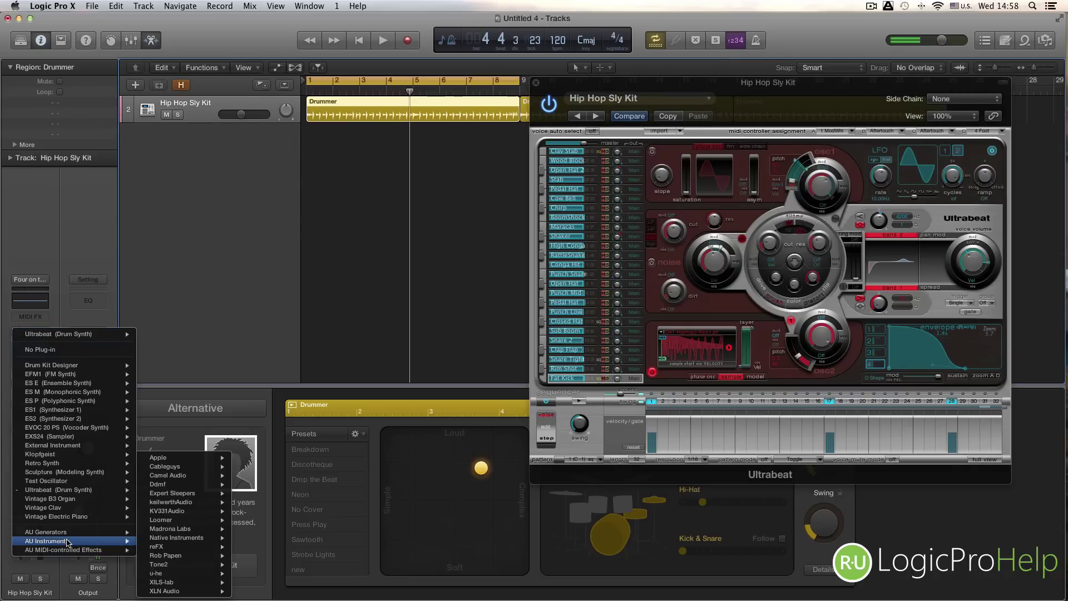
mouse_move(178, 543)
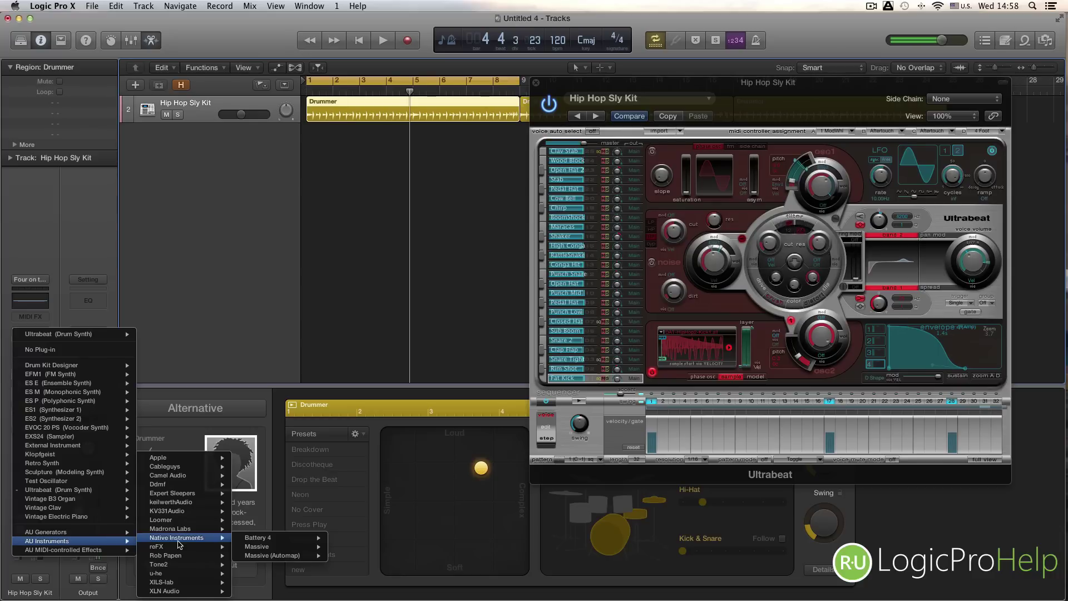
mouse_move(314, 538)
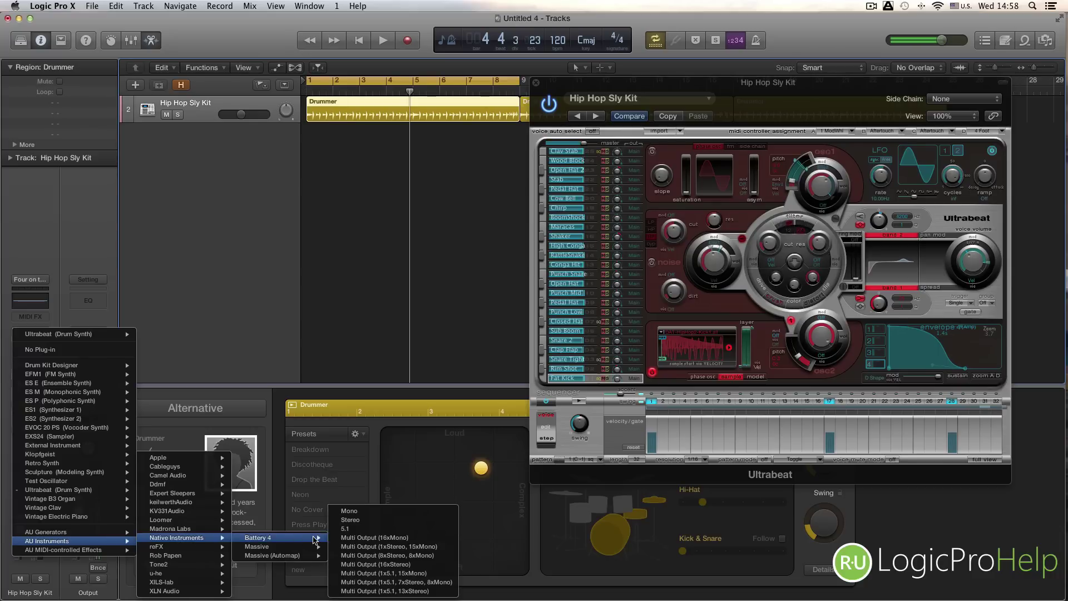
click(380, 526)
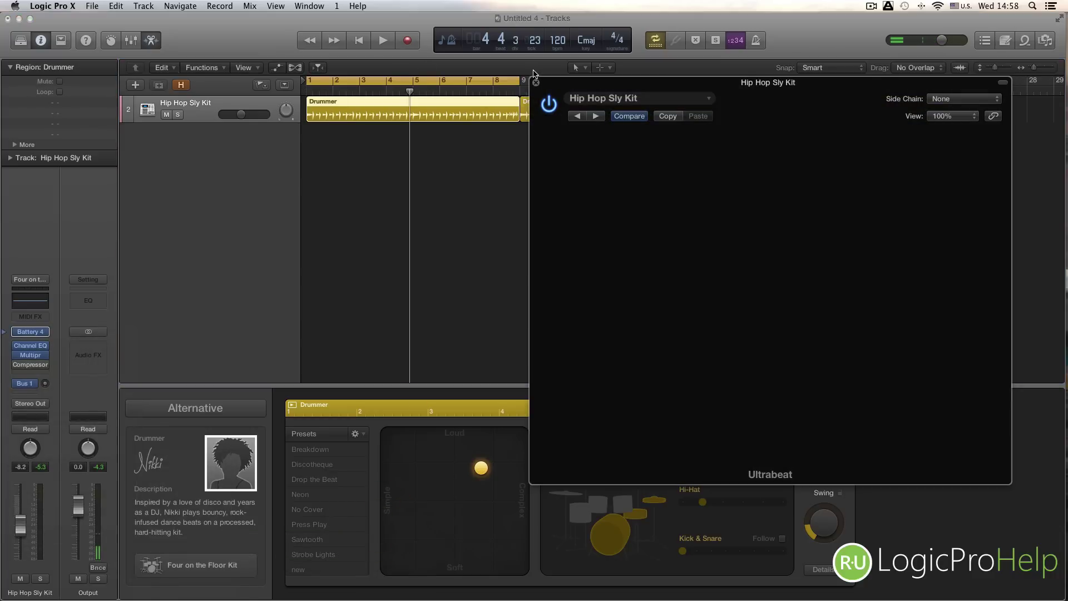
Load the Dusty Ganja Kit in Battery 4 and play the Drummer pattern through it
drag(633, 86, 302, 73)
double_click(245, 206)
drag(400, 73, 360, 136)
key(space)
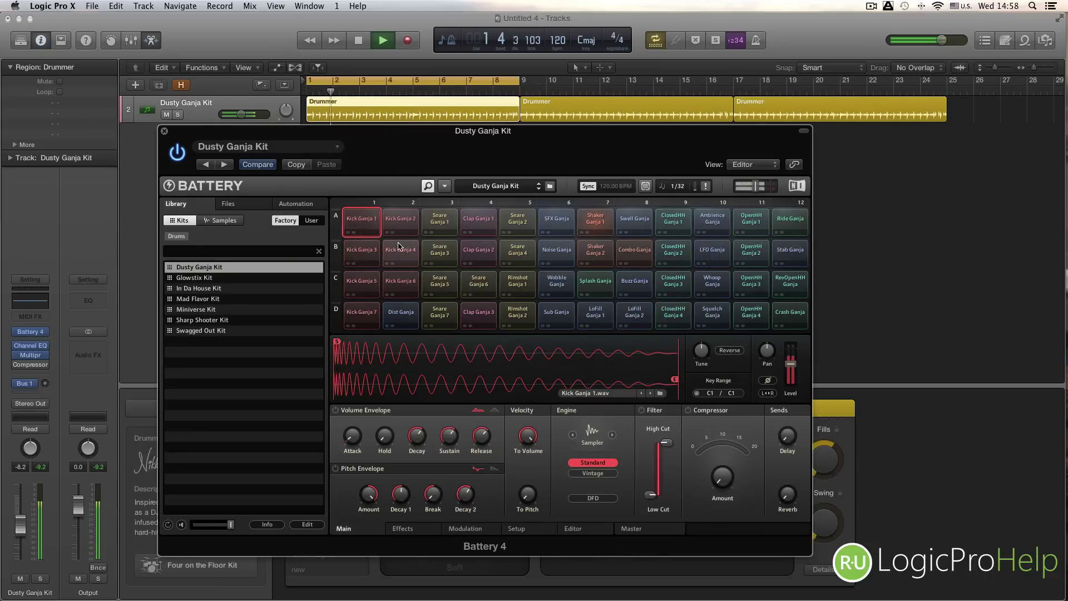
Turn the Drummer's Fills up to maximum during playback, and move Battery 4's window clear of the percussion controls
drag(700, 145, 633, 171)
click(823, 458)
drag(823, 459, 830, 525)
drag(826, 458, 856, 177)
drag(565, 161, 397, 154)
Audition the shaker and tambourine patterns with the Battery kit, and switch percussion off and stop playback
click(609, 455)
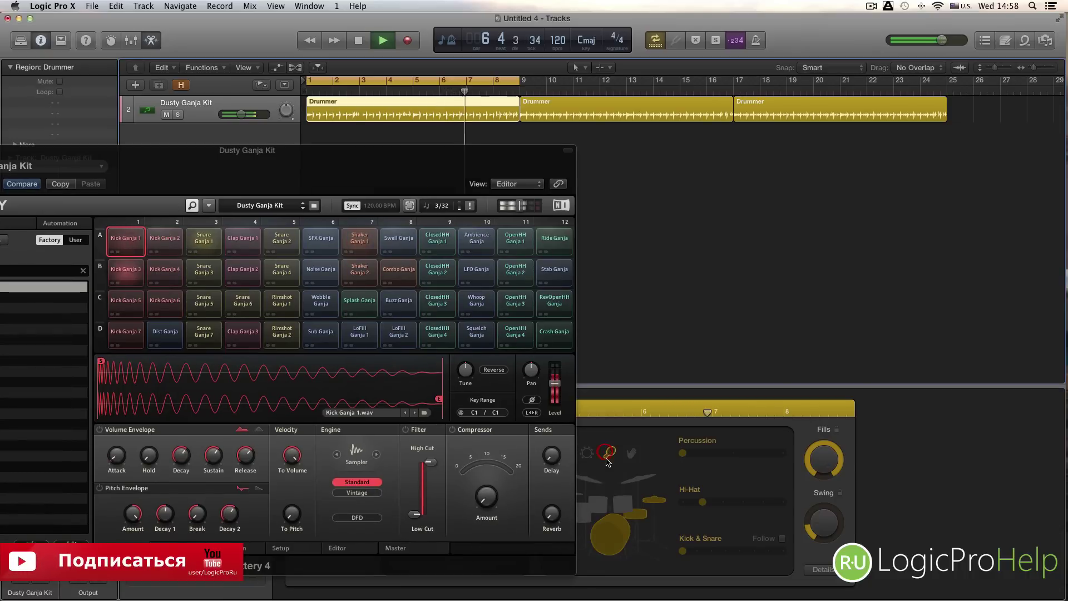
click(587, 454)
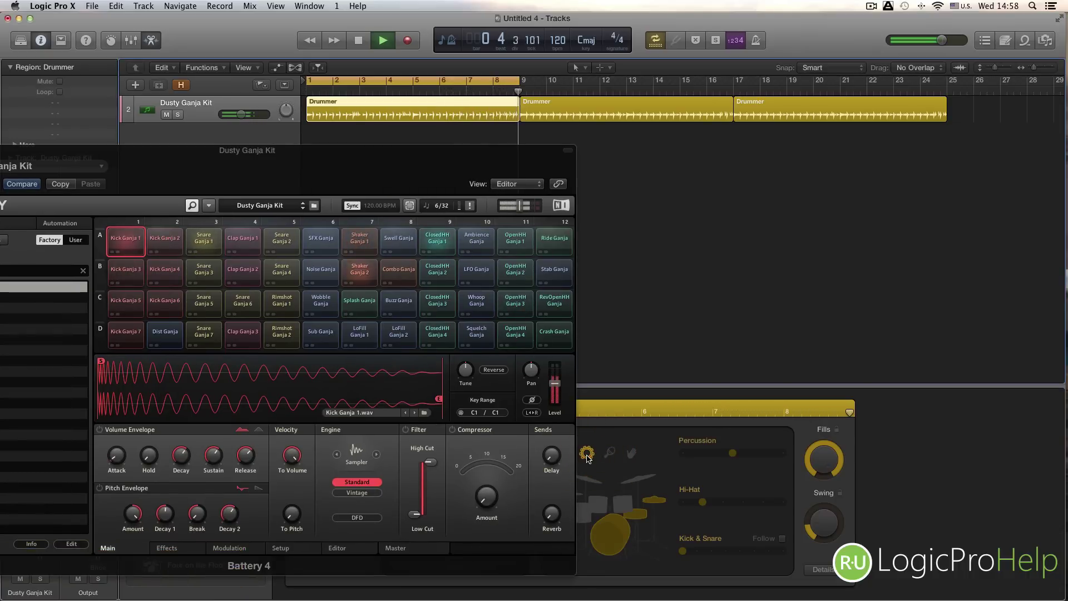
click(588, 459)
key(space)
Close Battery 4 and replace it with stereo Drum Kit Designer on the drummer track, and reduce the Fills amount
drag(427, 168, 905, 64)
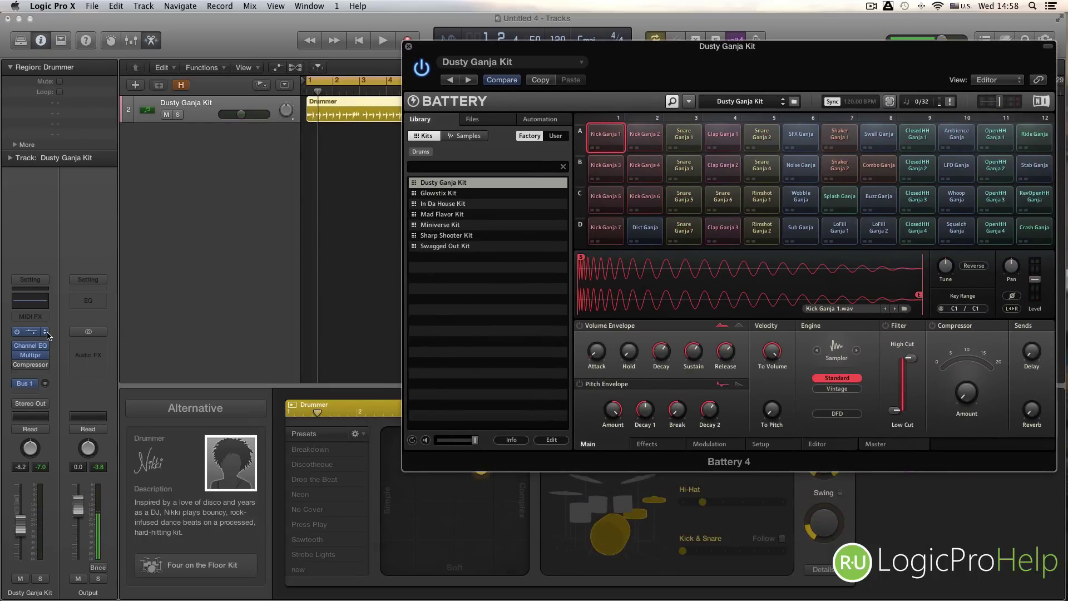
drag(599, 51, 529, 68)
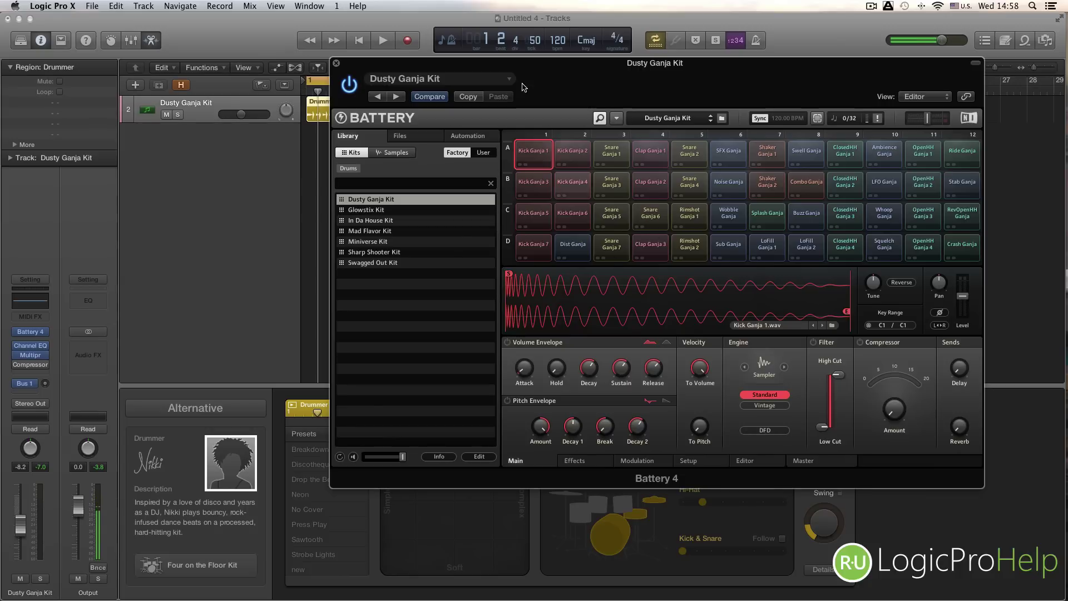
click(336, 65)
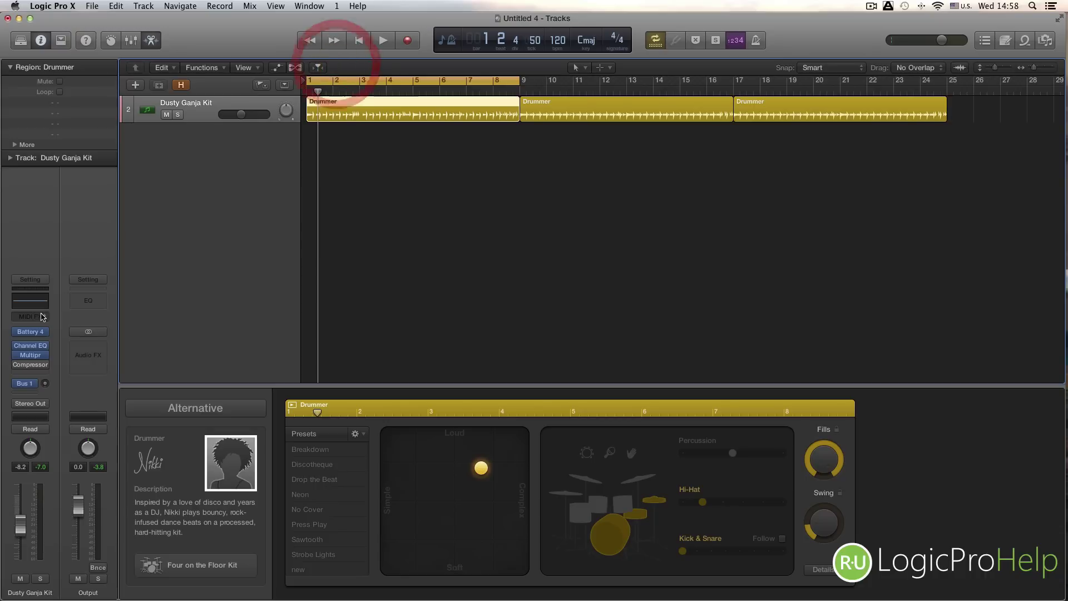
click(47, 332)
mouse_move(49, 334)
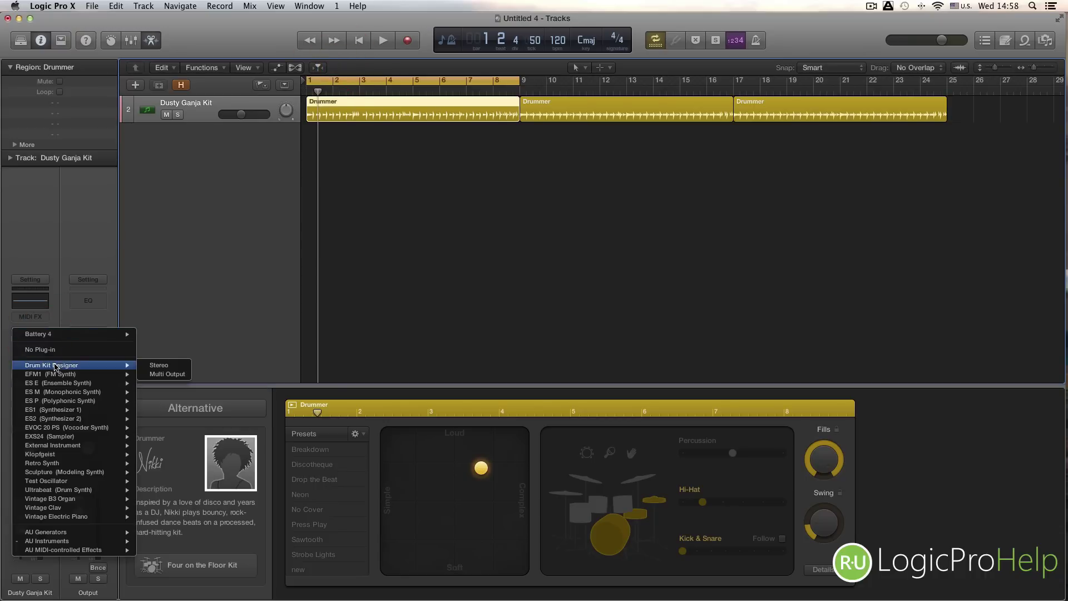
click(162, 365)
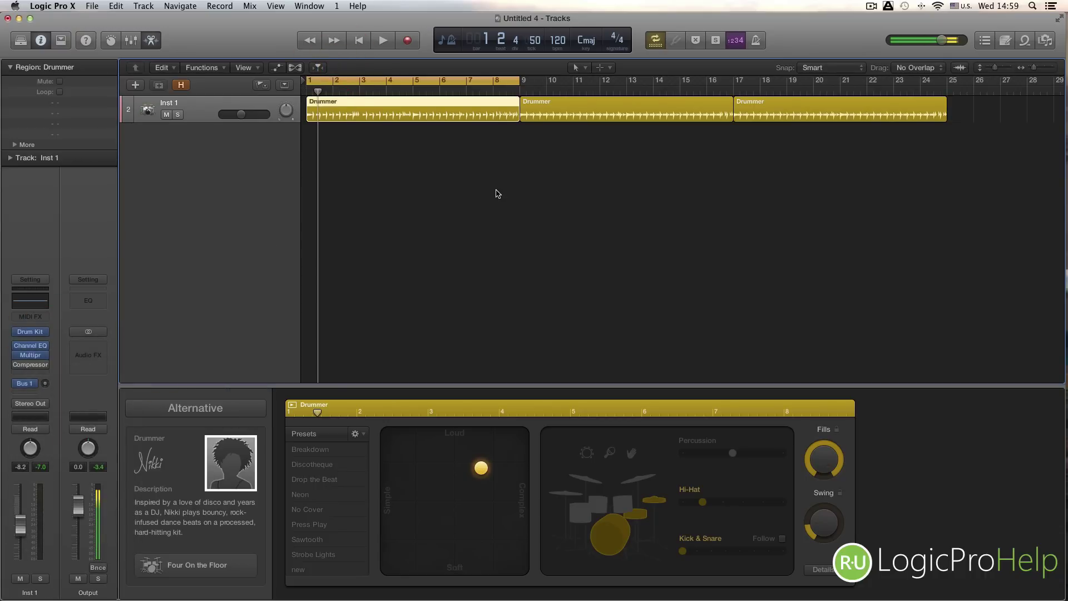
drag(822, 458, 829, 462)
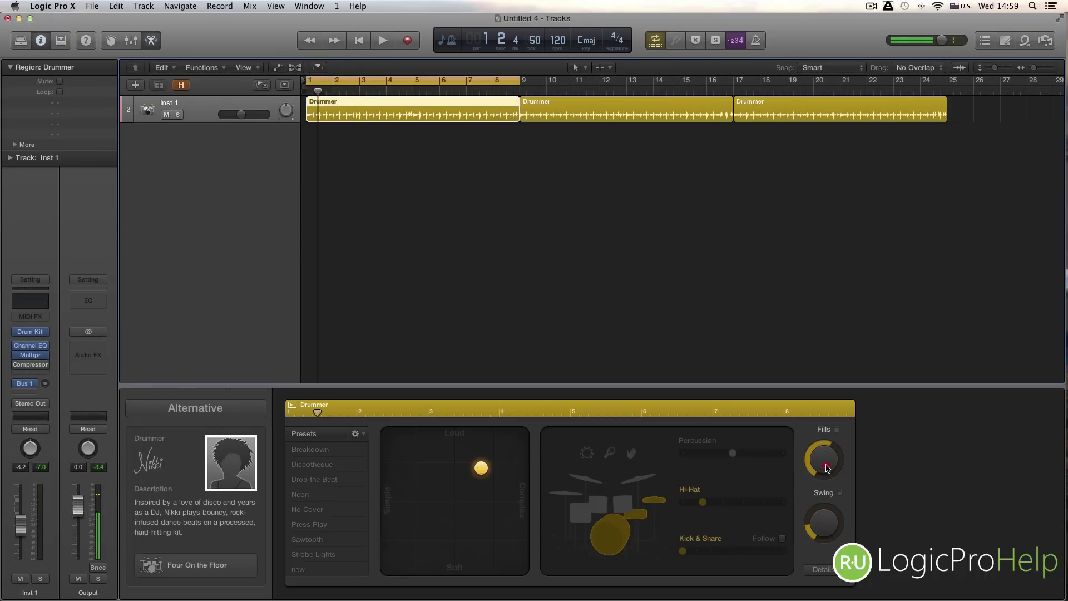
click(192, 107)
Show the Apple Loops browser, filter it to Bass loops and browse to the Hip Hop and House bass entries
click(1025, 40)
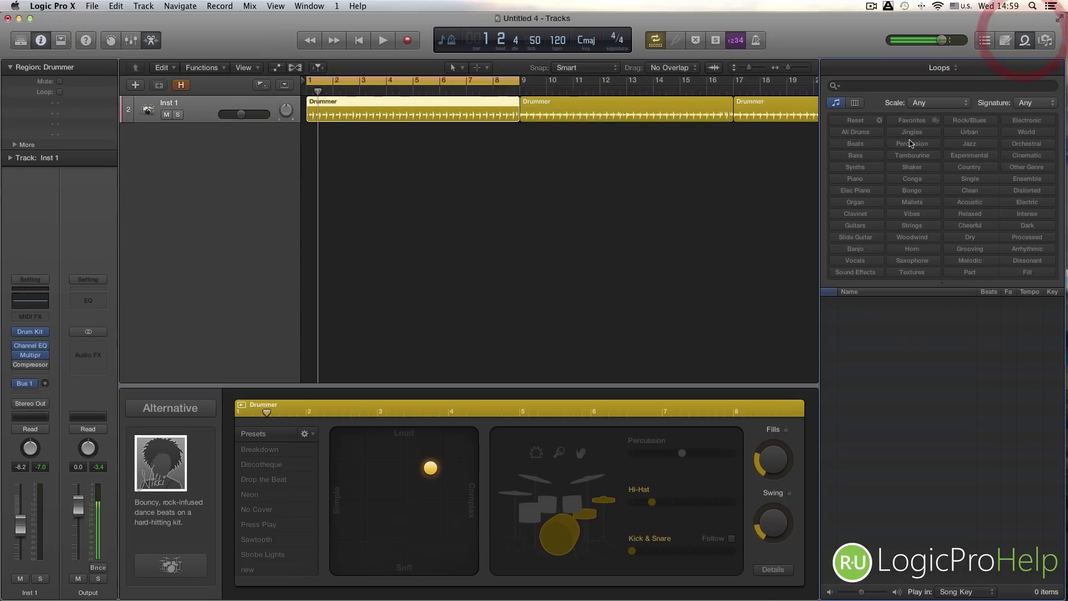
click(868, 157)
scroll(907, 445, down, 10)
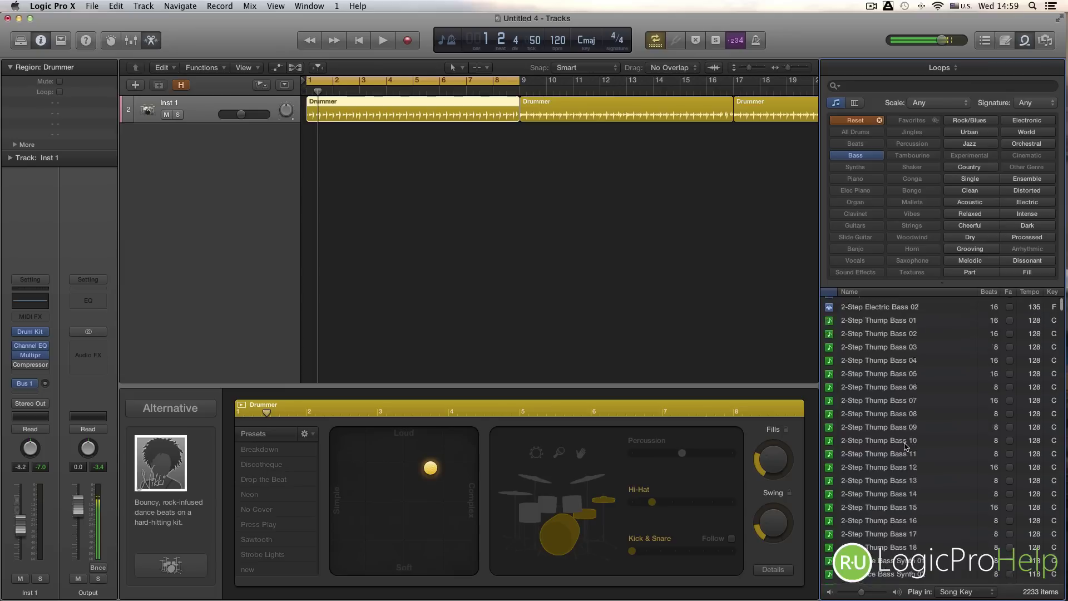
scroll(905, 445, down, 15)
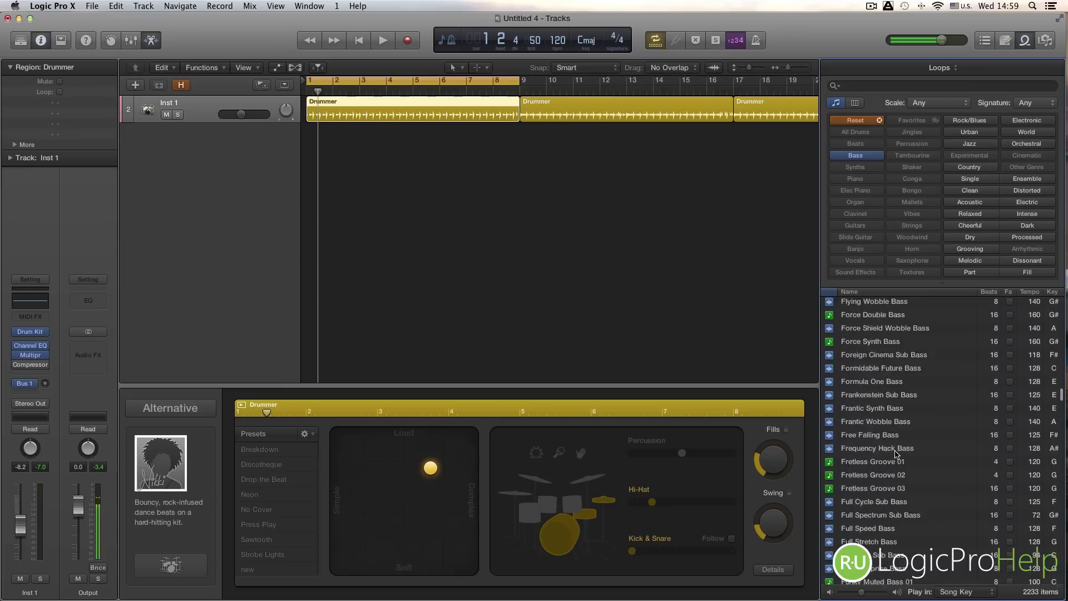
scroll(872, 455, down, 15)
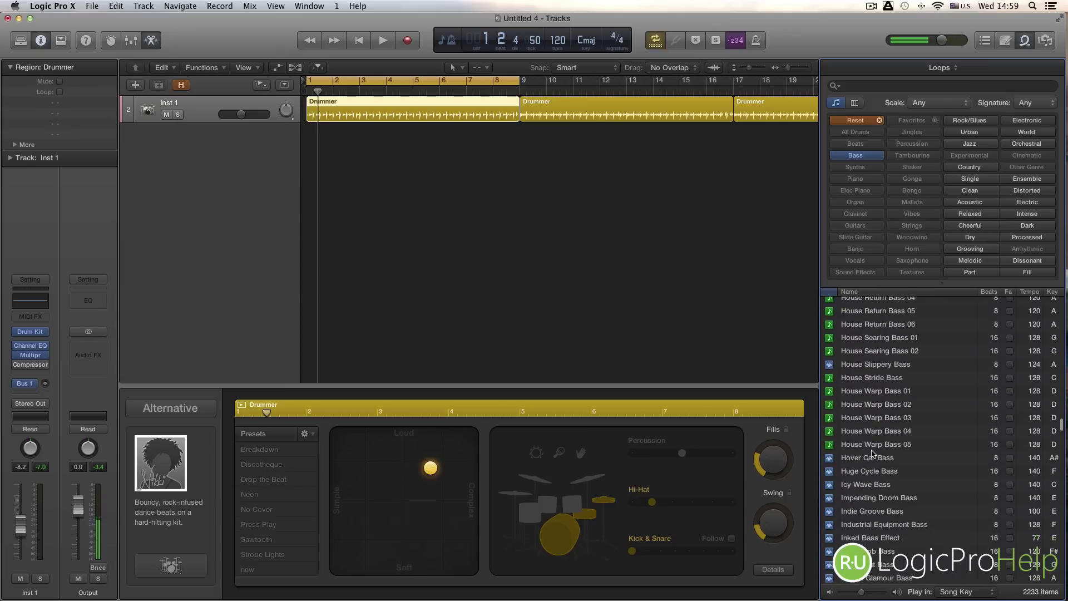
scroll(872, 454, down, 5)
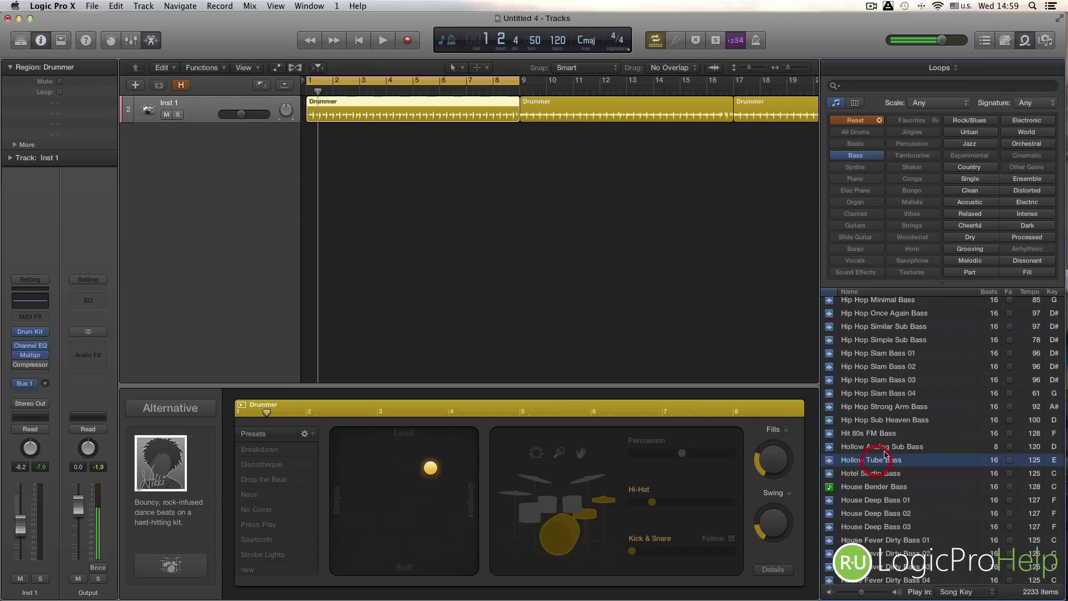
Audition Hit 80s FM Bass and Hollow Analog Sub Bass, and add Hollow Analog Sub Bass as a looped region on a new track
click(882, 447)
click(880, 434)
click(872, 446)
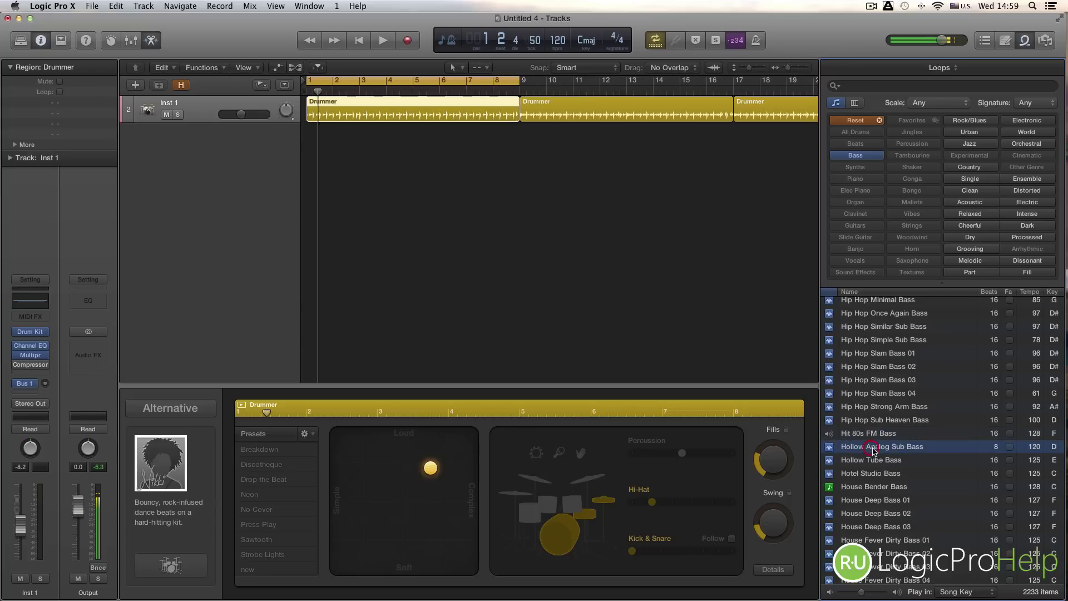
drag(857, 449, 239, 178)
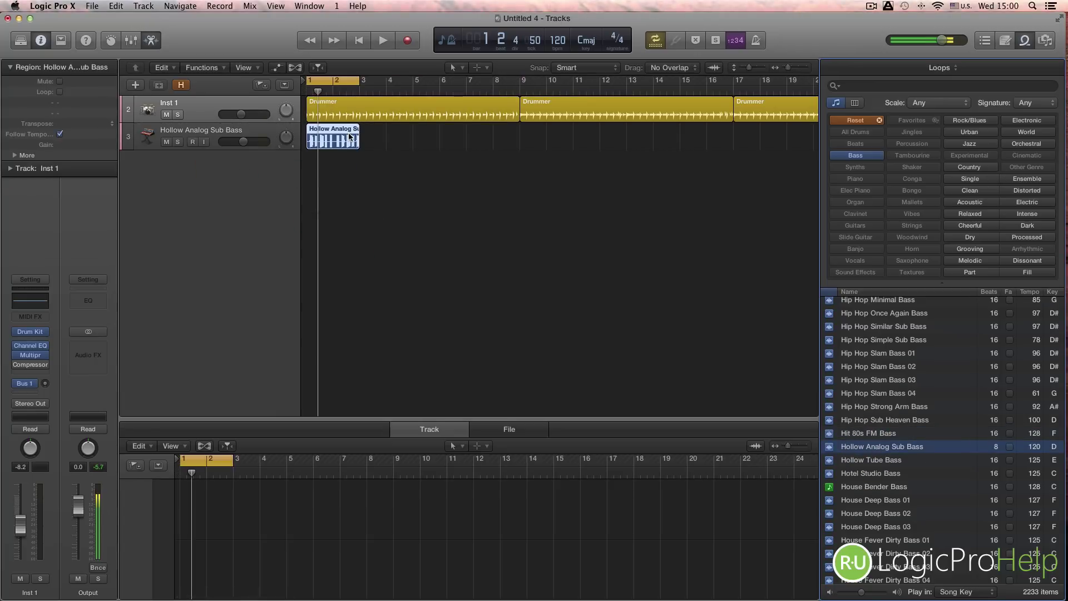
key(l)
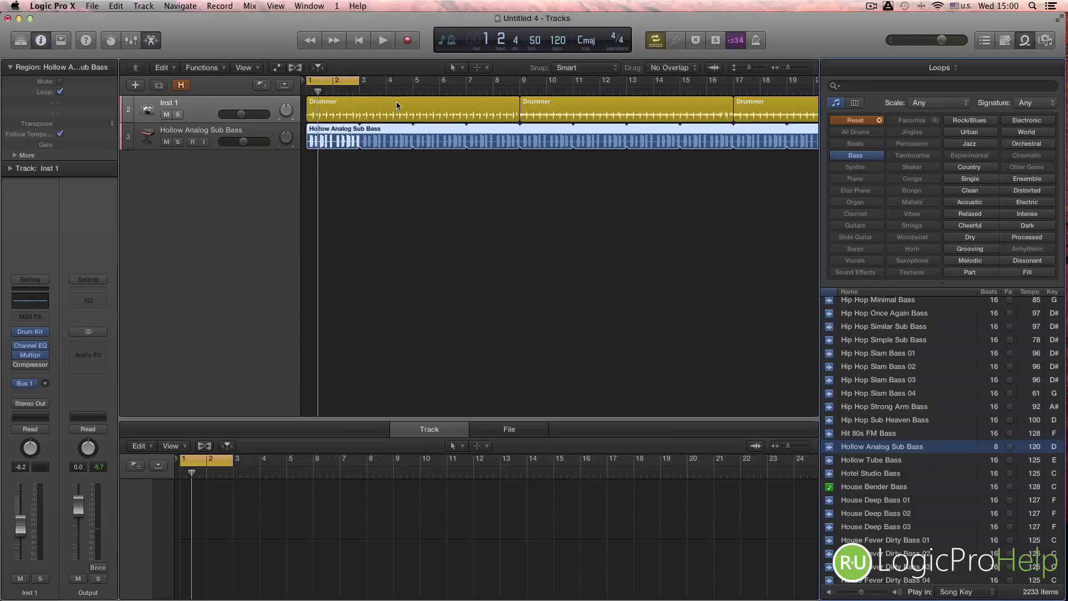
Compare the first Drummer region with the bass loop, lower the bass track's volume to about -8.8 dB and play both together
click(396, 103)
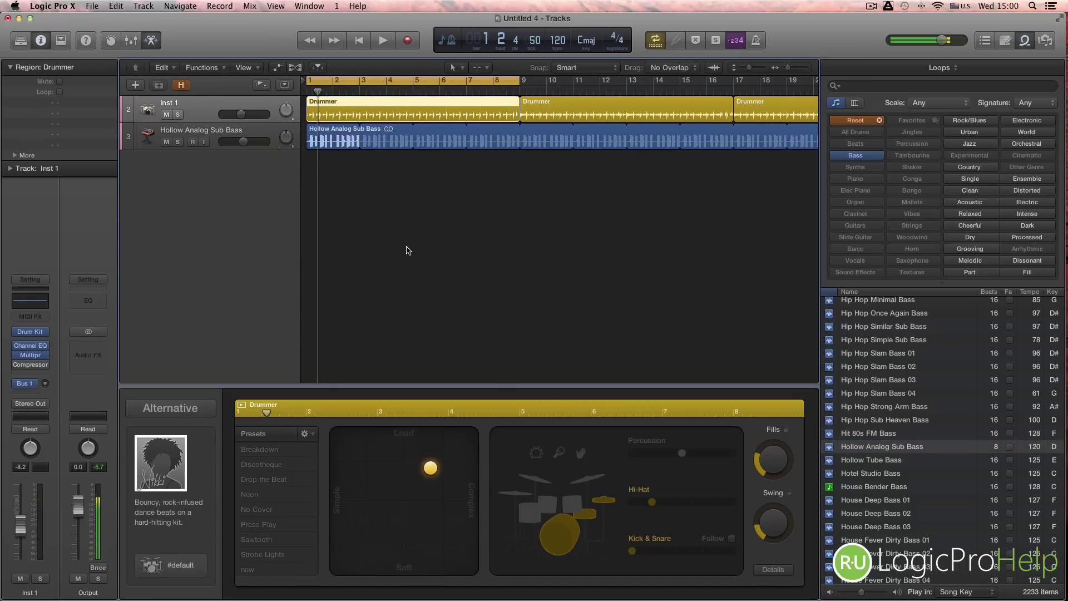
drag(553, 167, 301, 96)
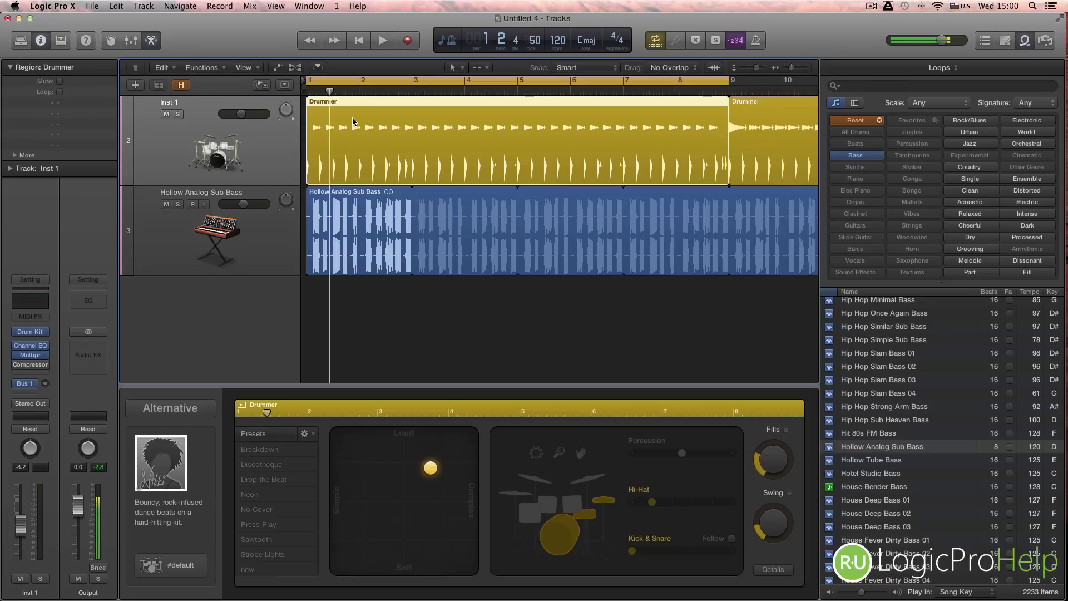
click(271, 251)
drag(24, 522, 24, 527)
key(space)
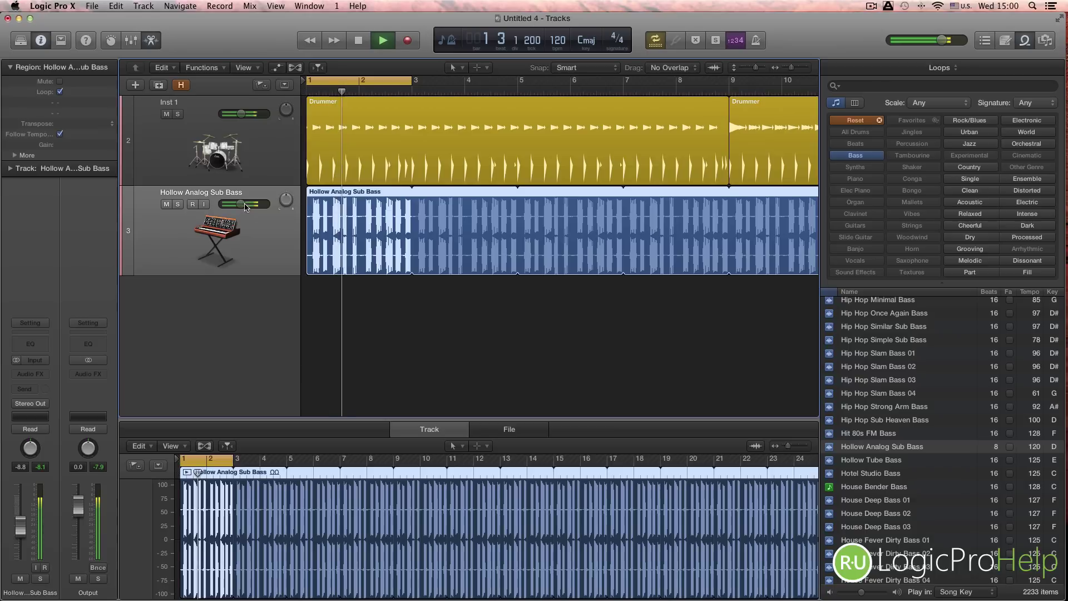
Play the first Drummer region with the bass, and make its Kick & Snare follow the Hollow Analog Sub Bass track
click(284, 146)
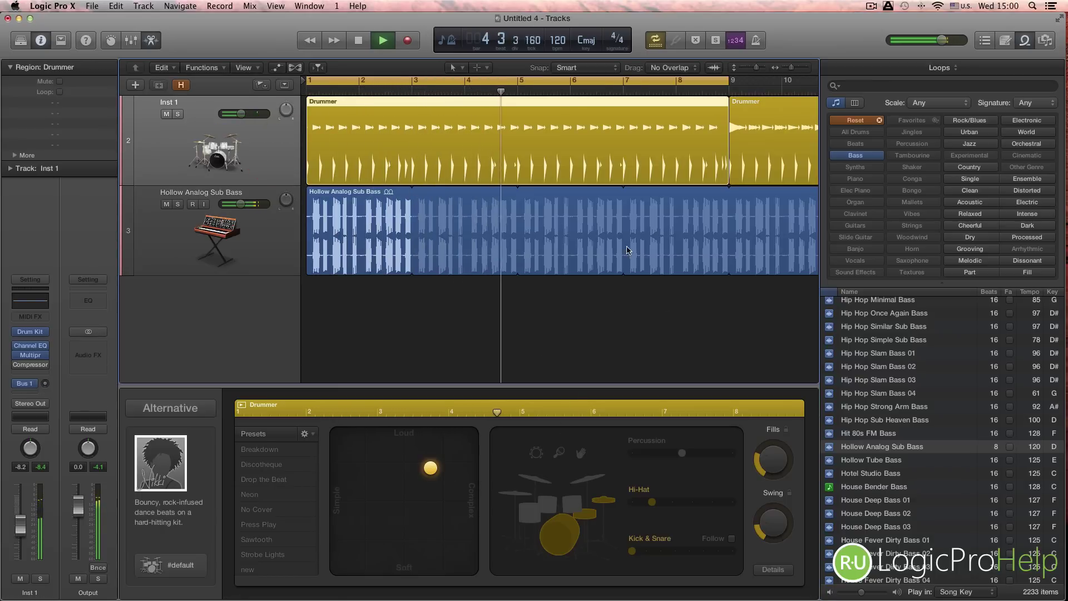
key(space)
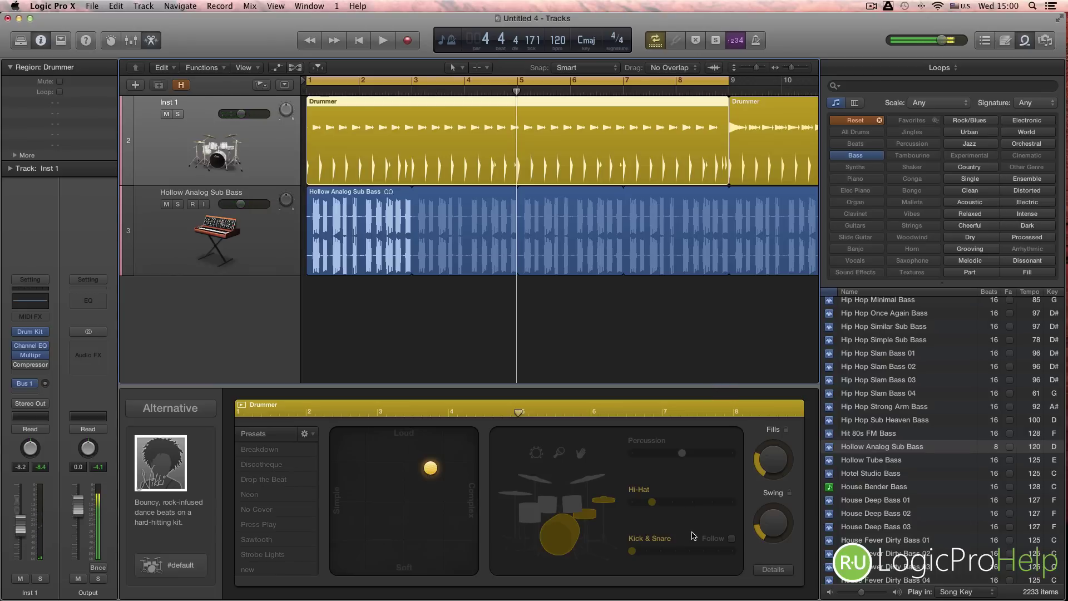
click(731, 540)
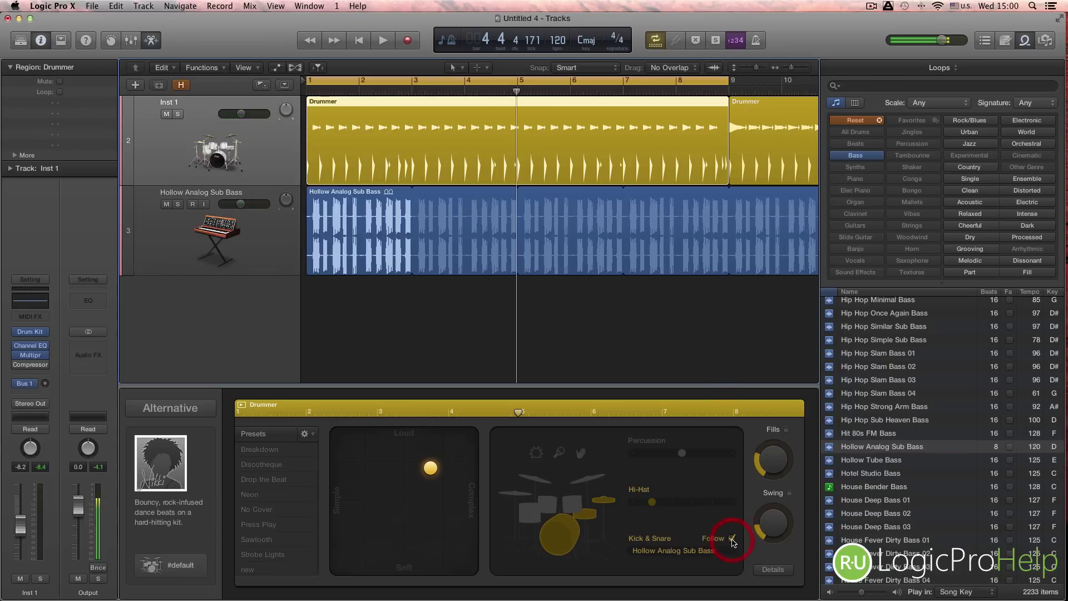
click(669, 551)
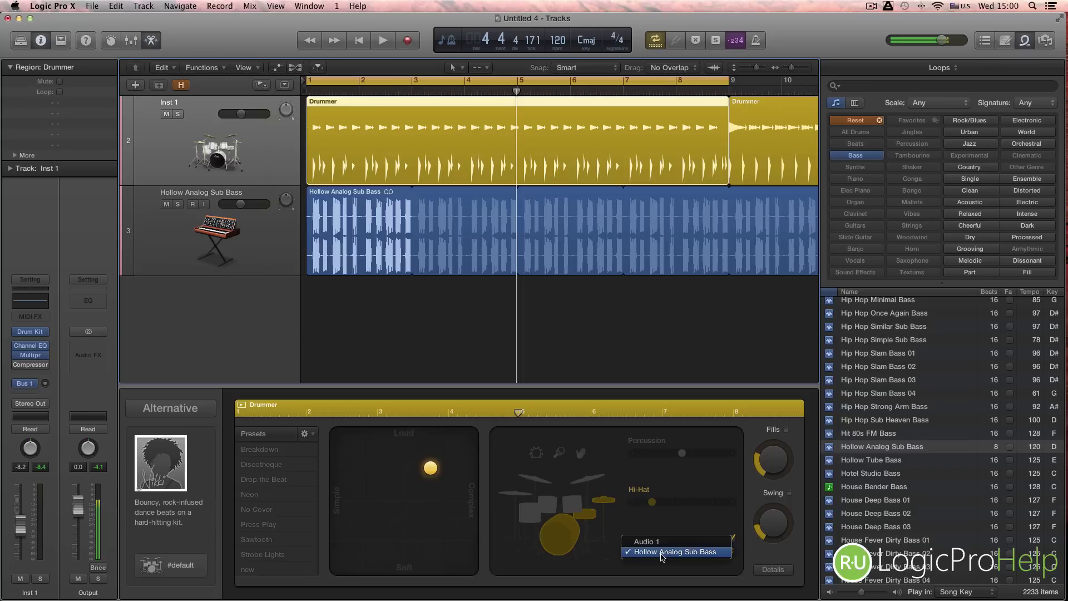
click(668, 551)
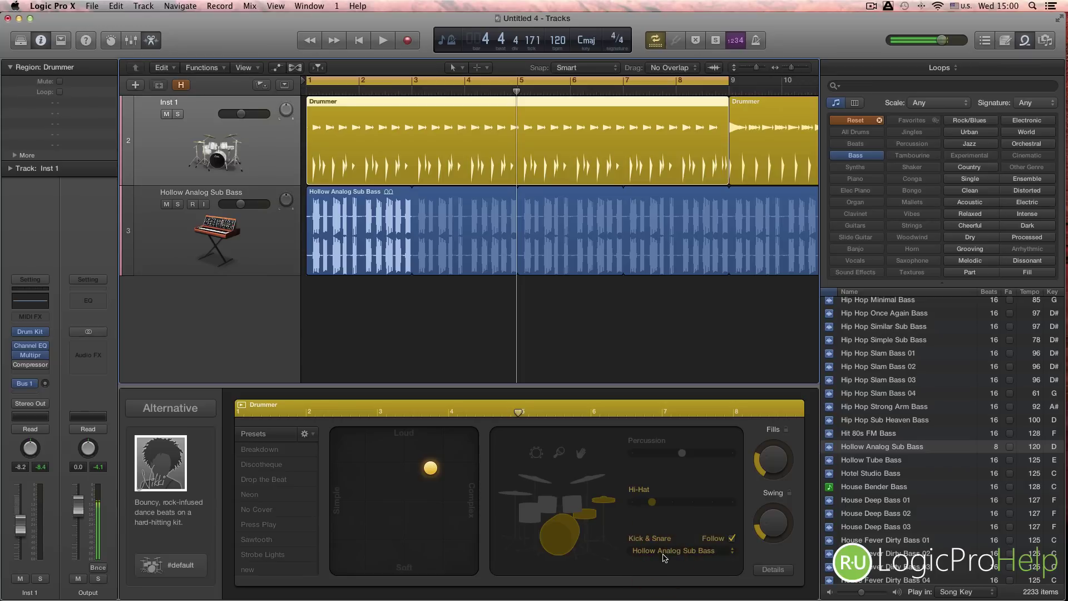
click(733, 539)
click(732, 539)
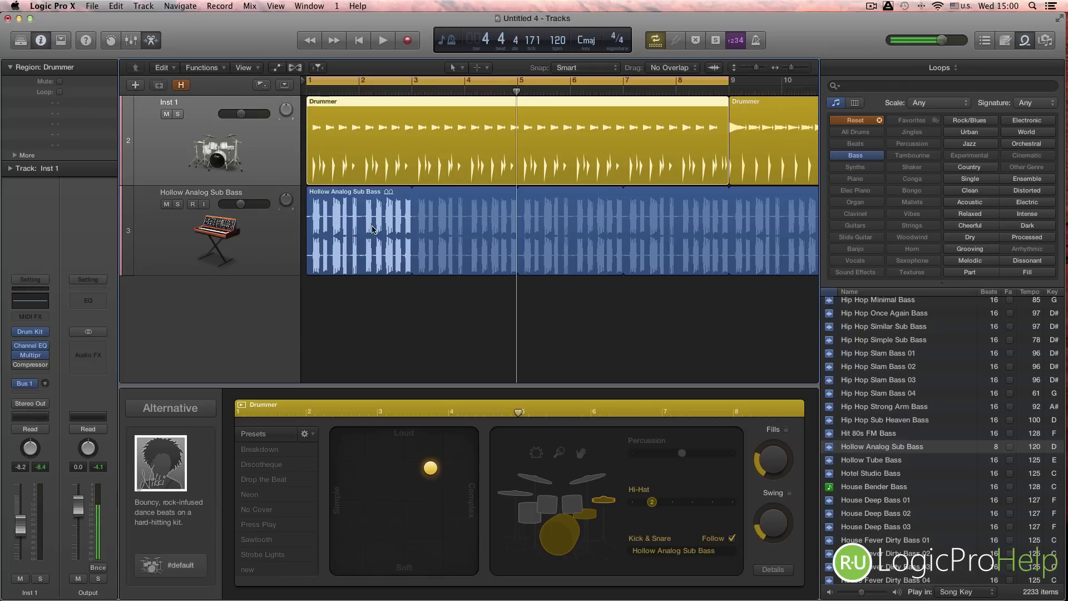
Raise the Inst 1 volume to about -3.8 dB and increase Fills during playback, comparing the groove with Follow off and on
key(space)
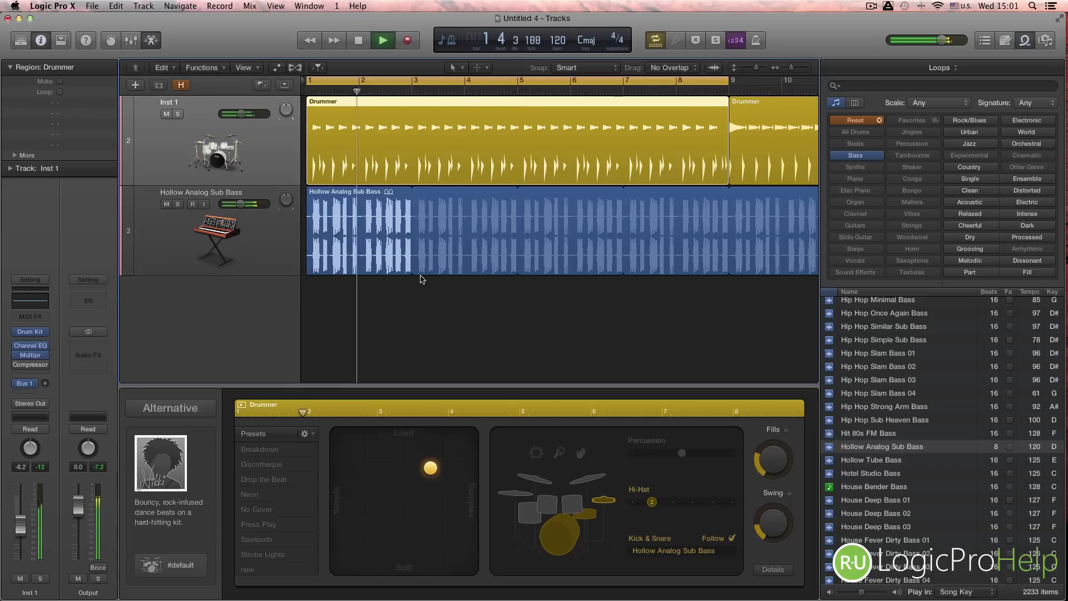
drag(241, 114, 254, 113)
drag(767, 473, 768, 460)
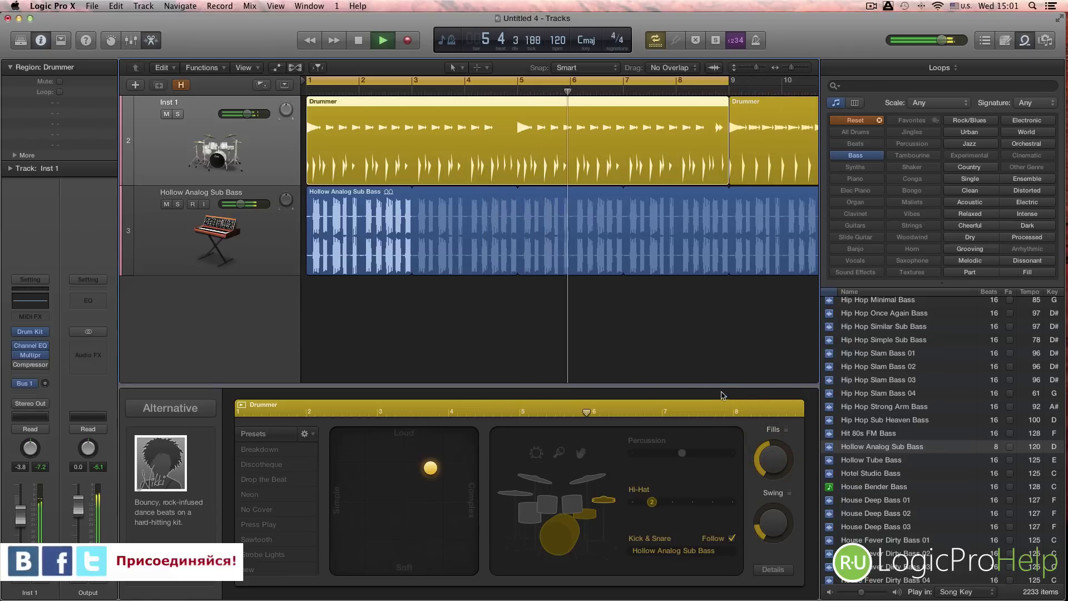
click(732, 539)
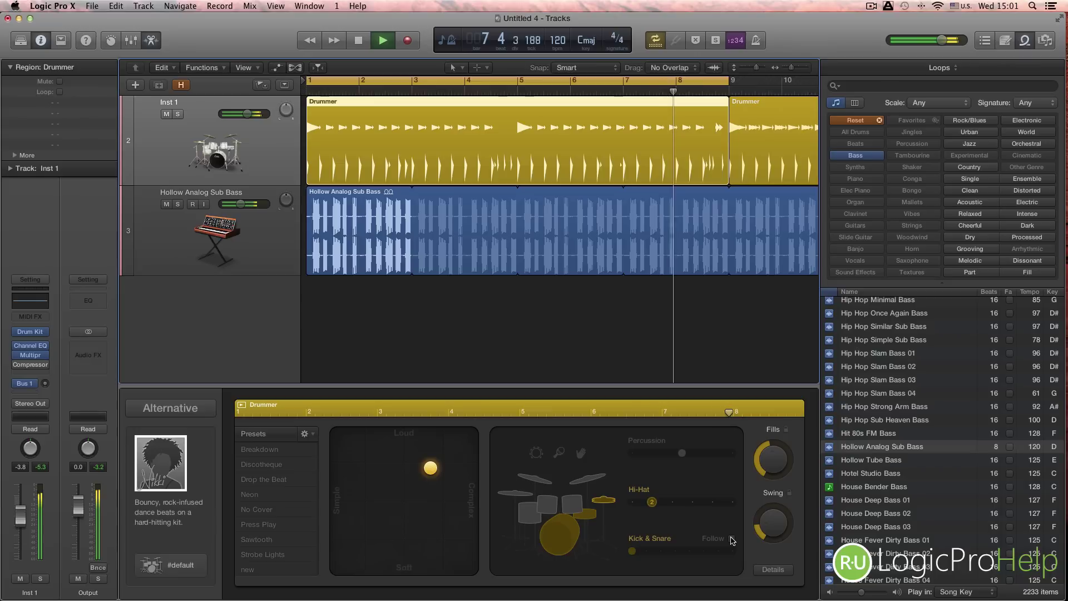
click(732, 539)
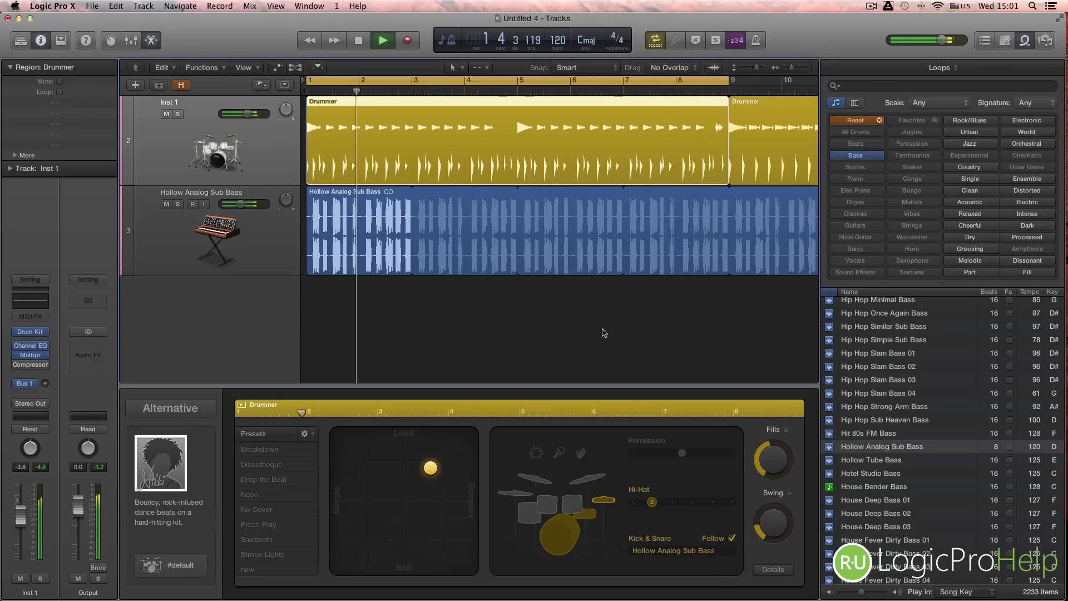
key(space)
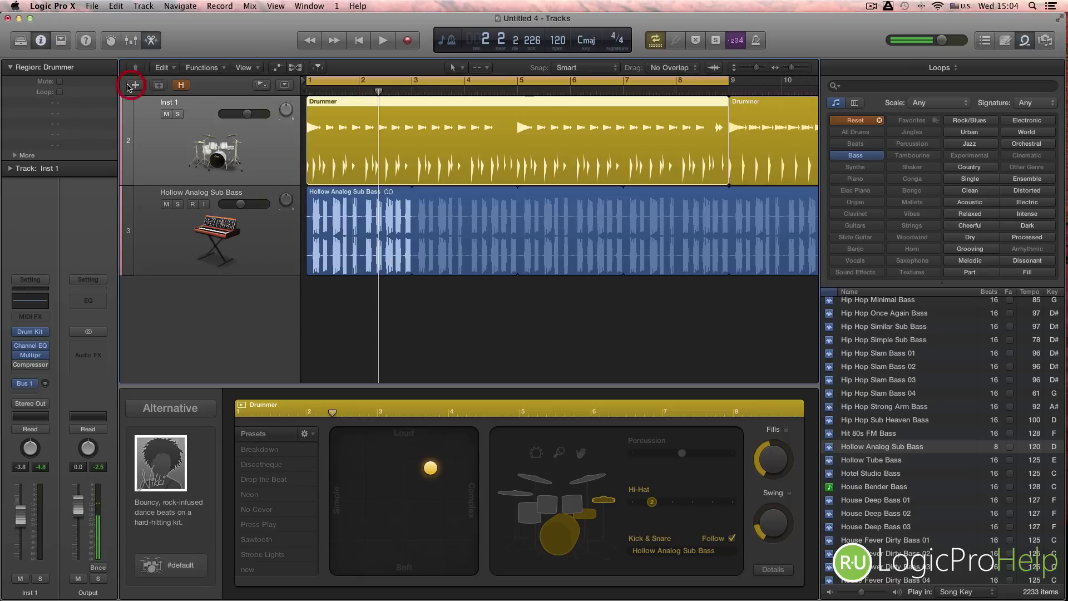
Create one new software instrument track with the Open Library option enabled
key(alt+super+n)
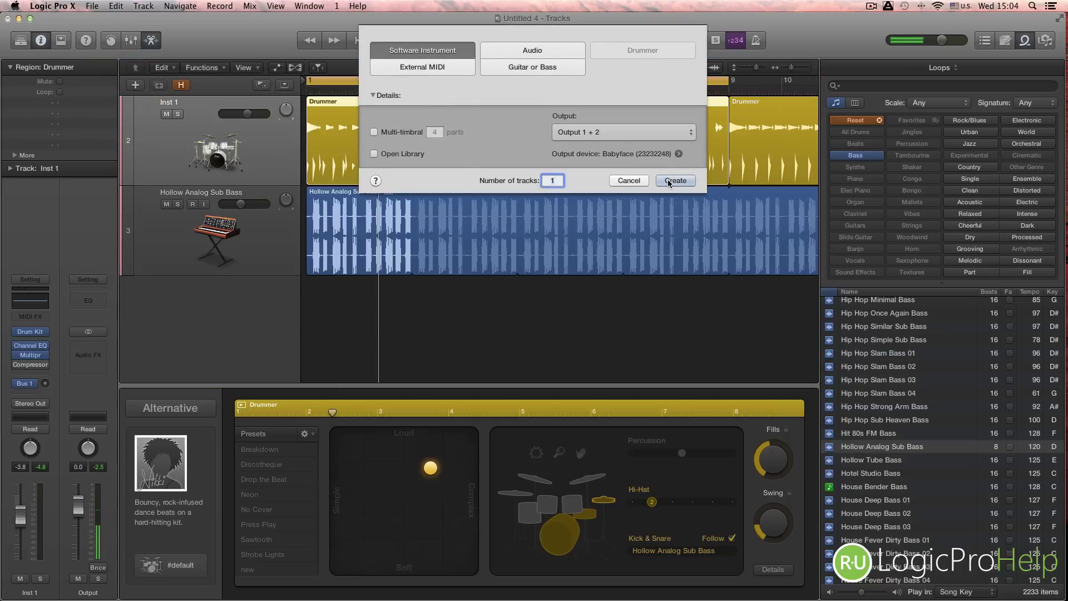
click(413, 155)
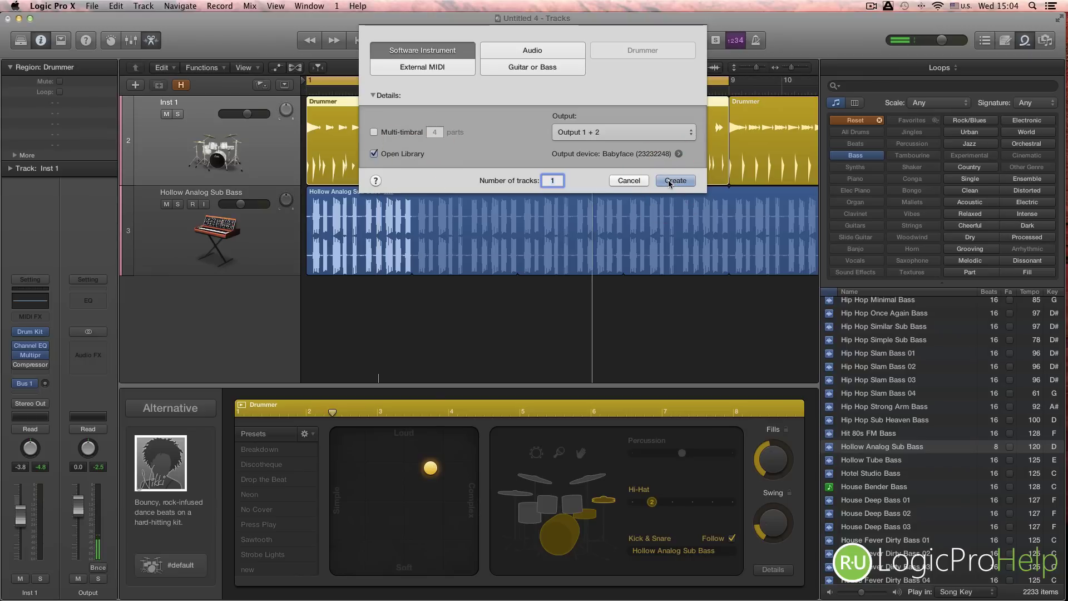
click(670, 182)
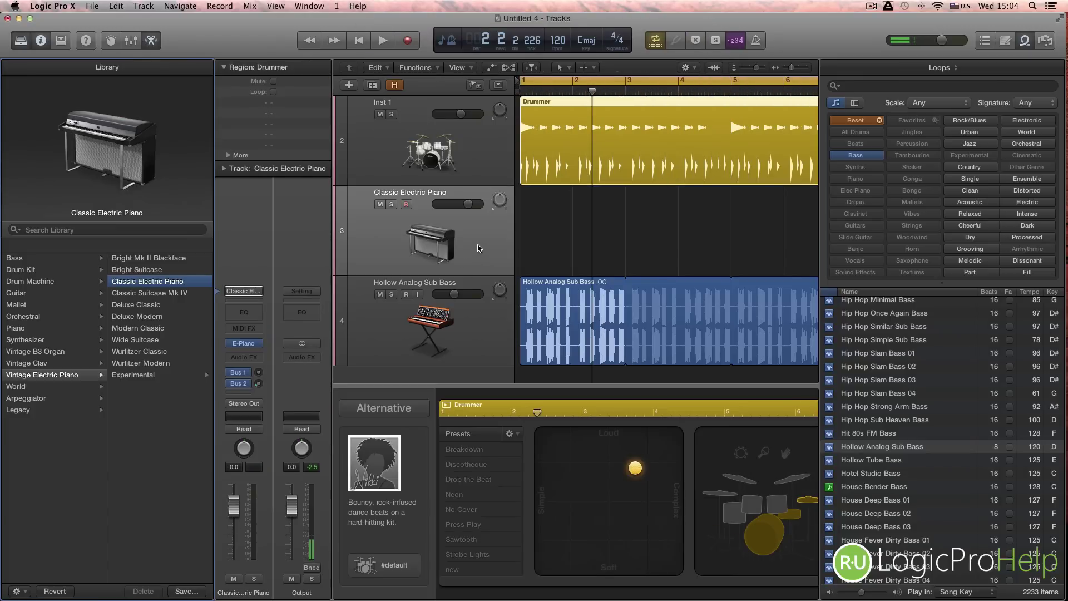
Load the Neo Soul+ producer drum kit on the new track and hide the Library
click(39, 269)
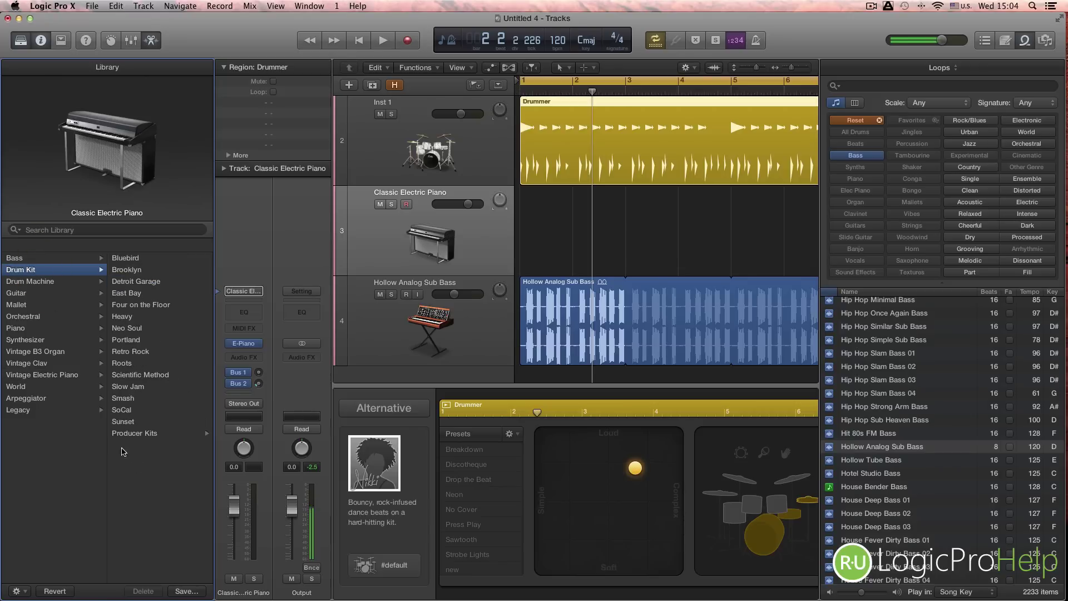
click(168, 435)
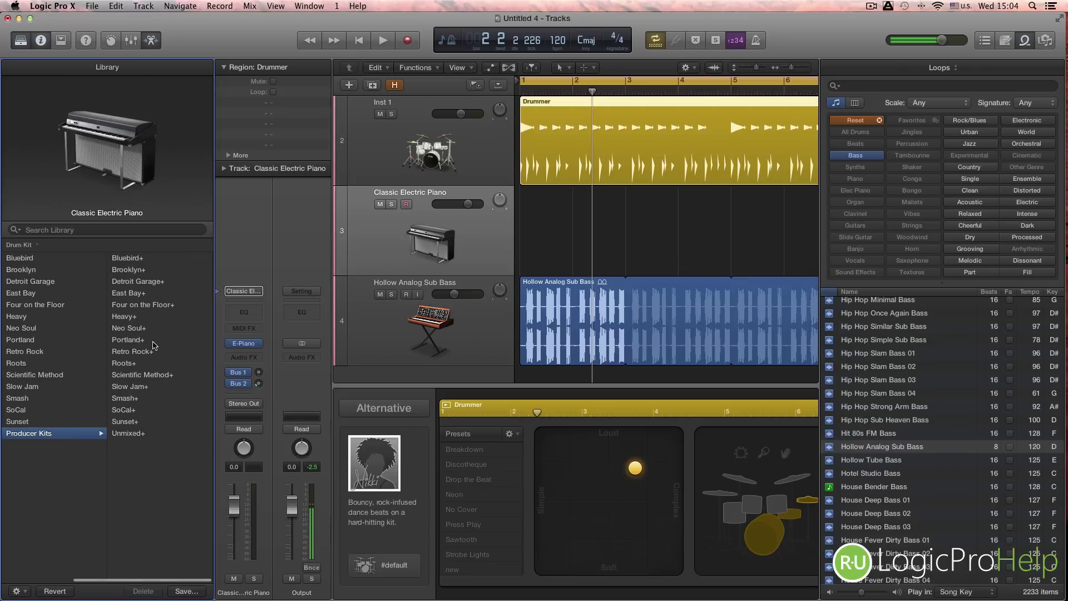
click(141, 329)
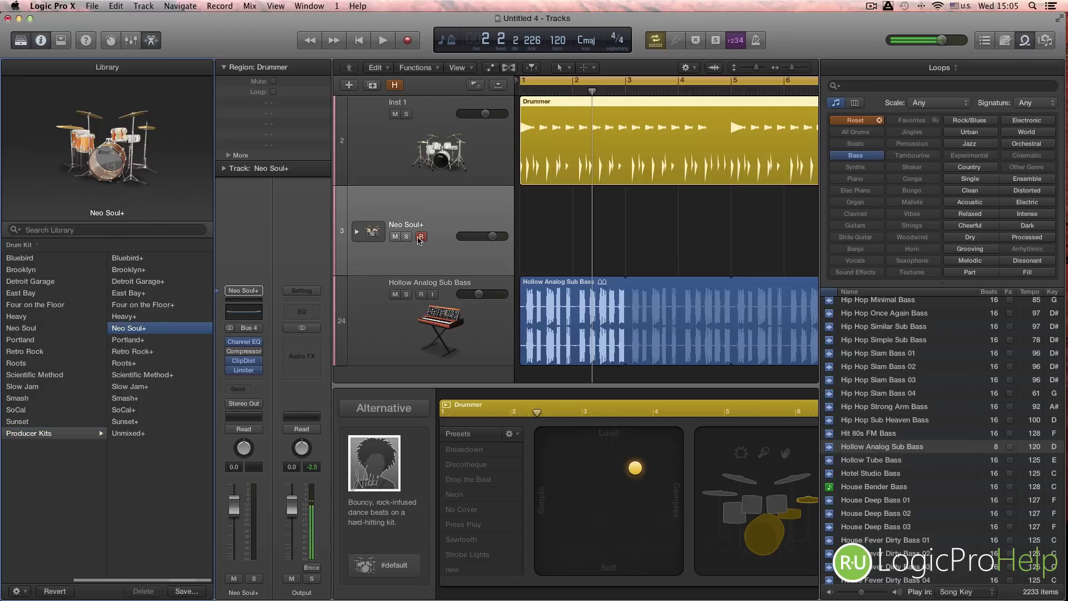
key(y)
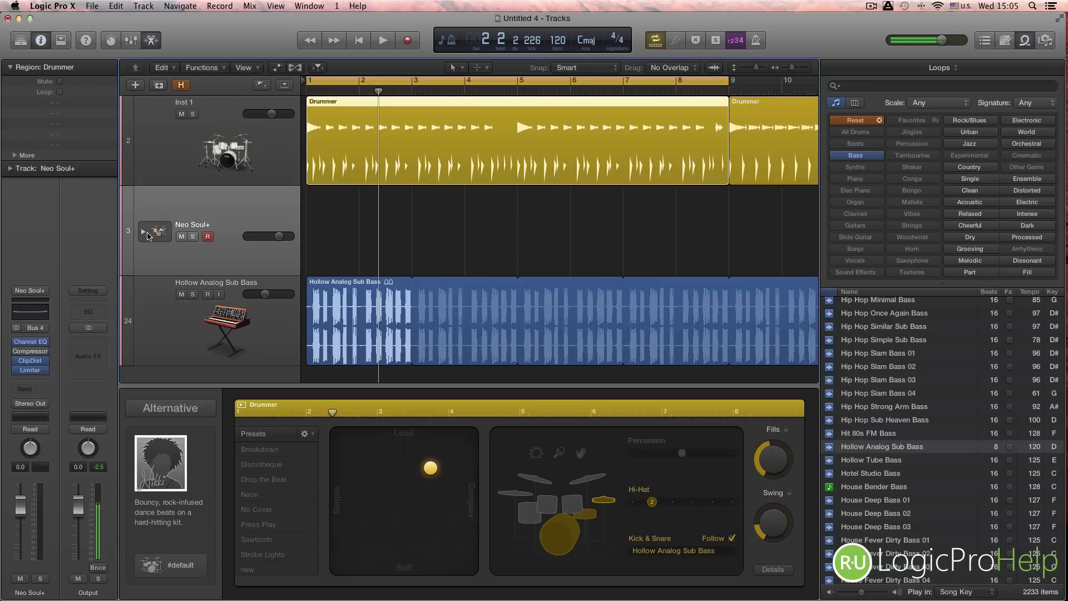
Move the first Drummer region from Inst 1 onto the Neo Soul+ track and expand that track's stack
click(352, 103)
drag(351, 103, 341, 198)
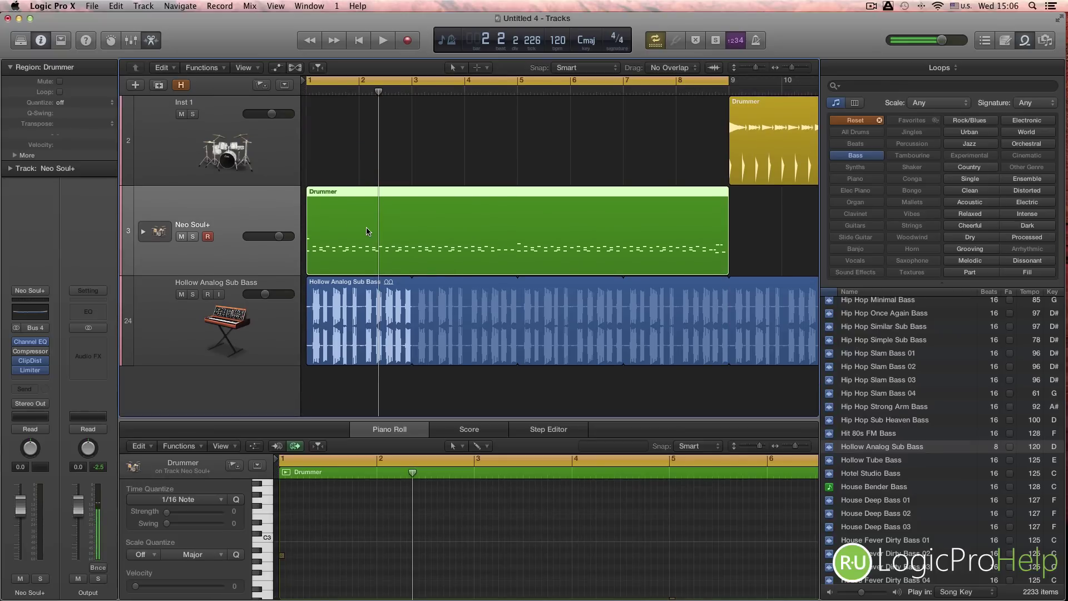
click(143, 231)
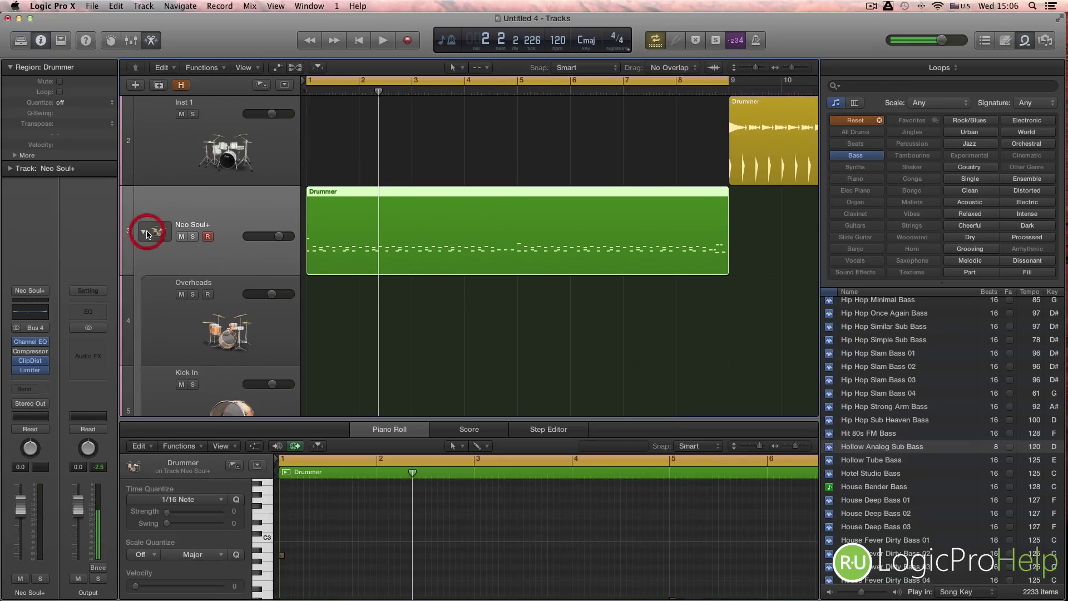
scroll(287, 272, down, 2)
Select the moved Drummer region, show the mixer with the kit's individual channels and enlarge the mixer area
click(342, 279)
key(z)
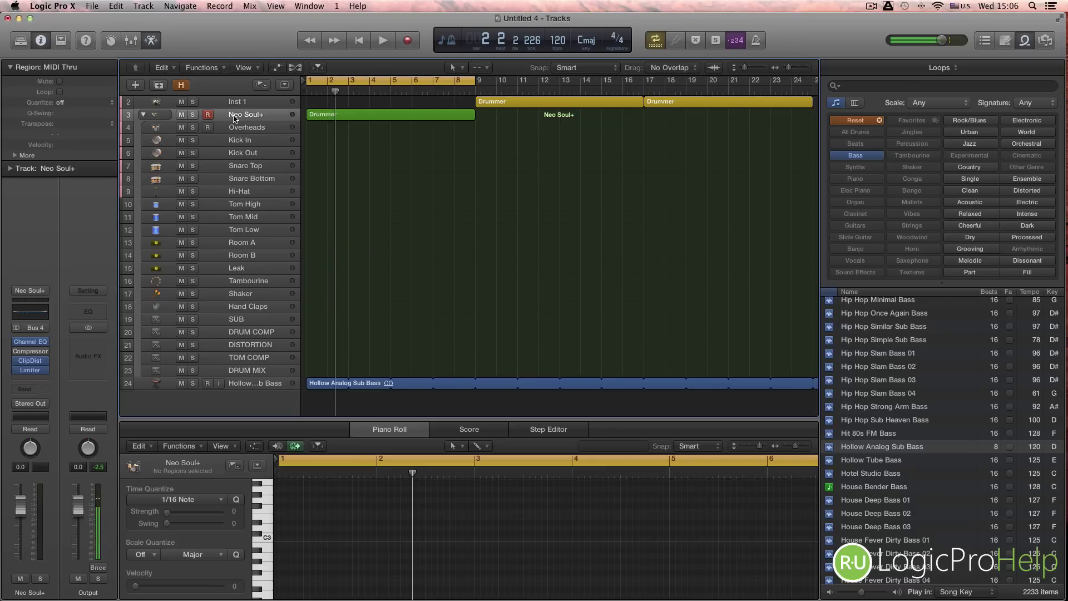
click(364, 115)
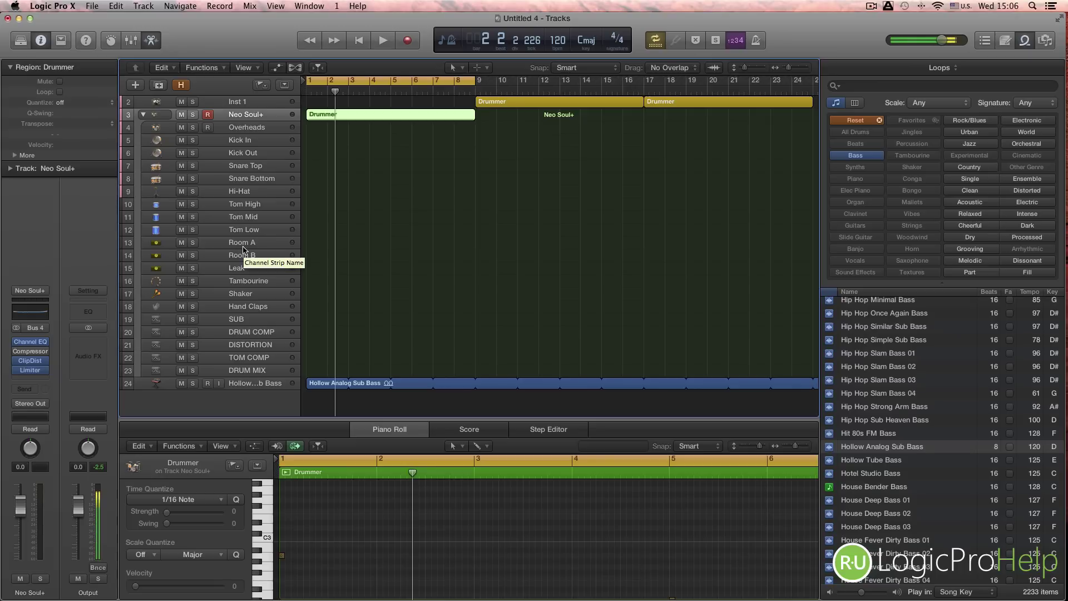
key(x)
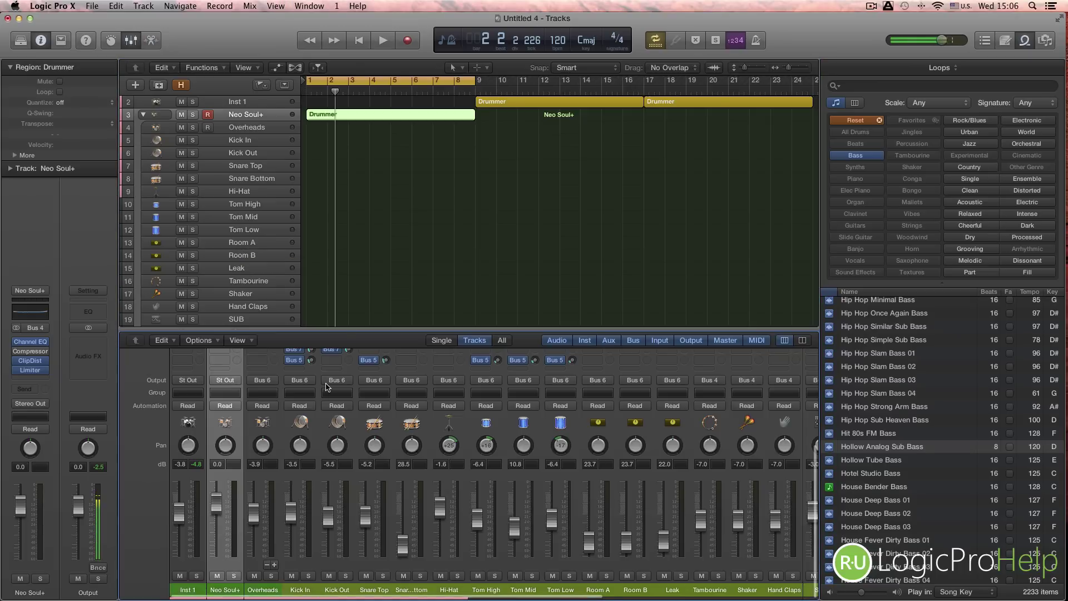
drag(345, 330, 359, 278)
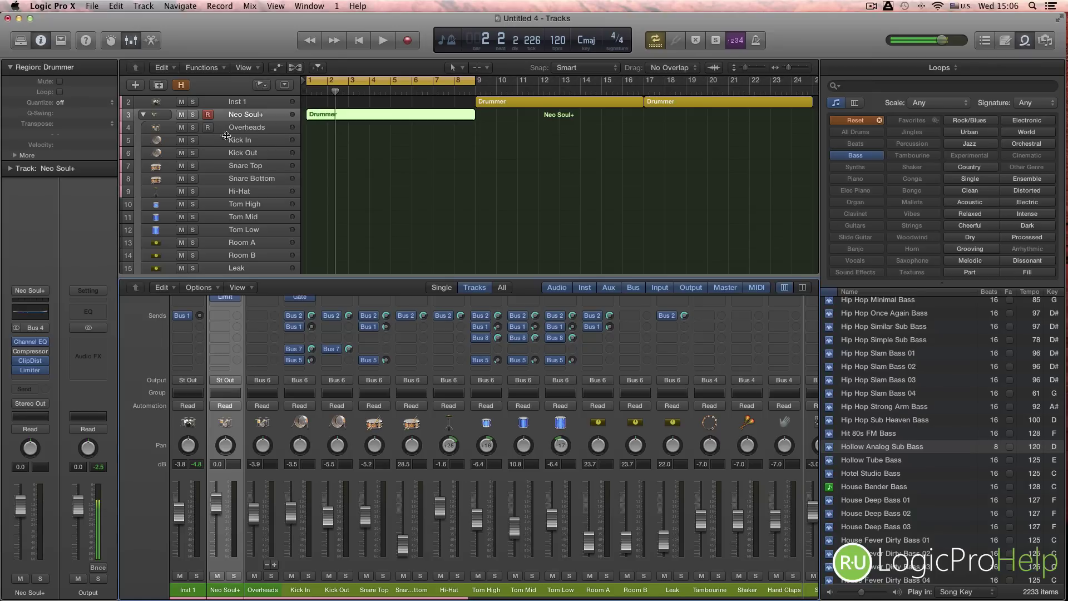
Examine the MIDI separation commands available for the moved Drummer region, including Separate by Note Pitch
right_click(394, 118)
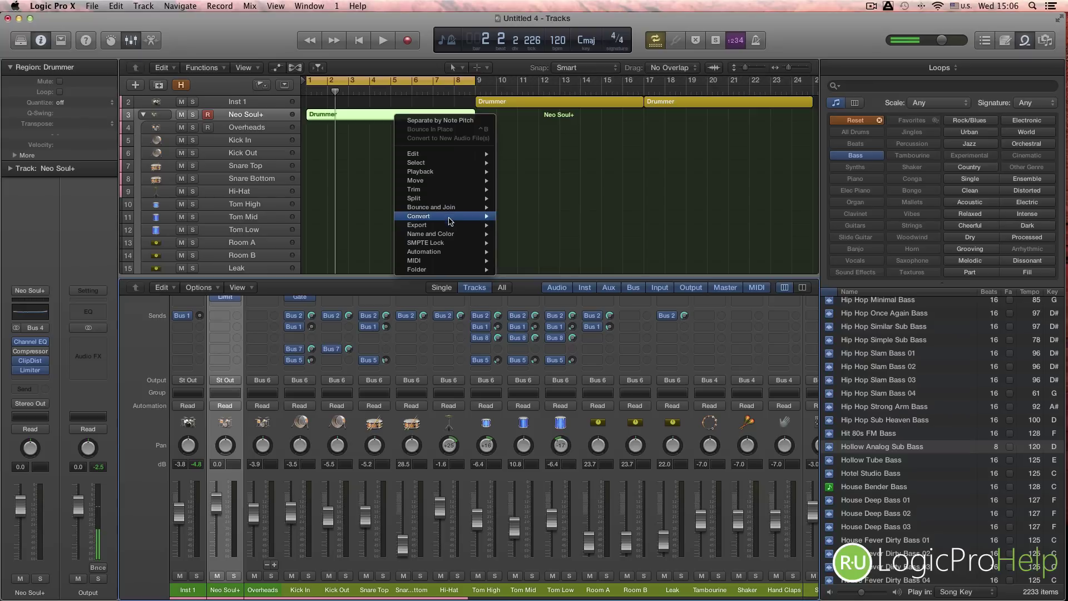
mouse_move(450, 217)
mouse_move(432, 260)
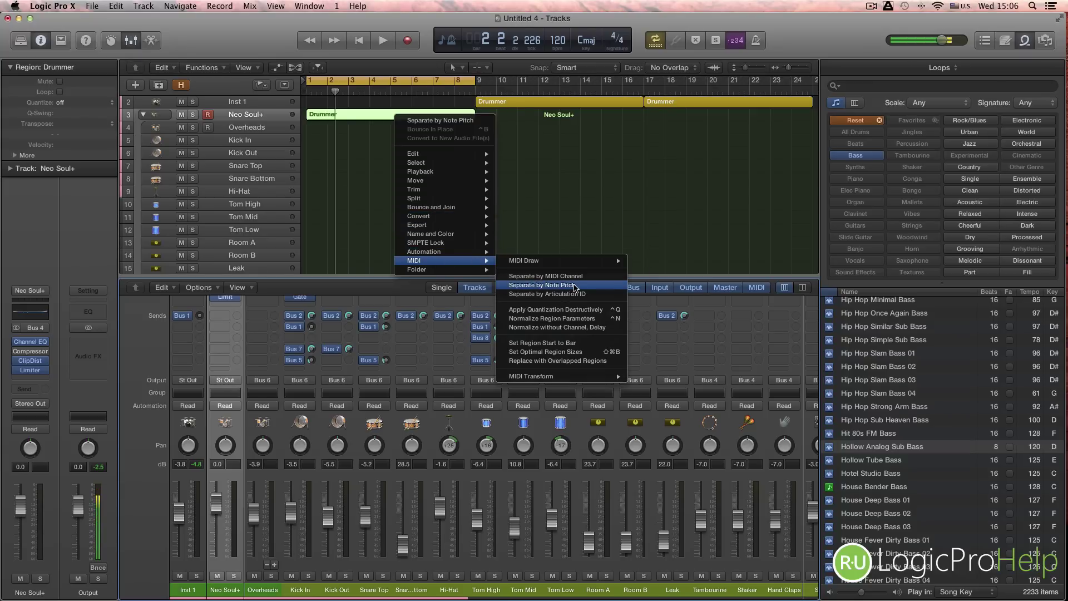
click(374, 114)
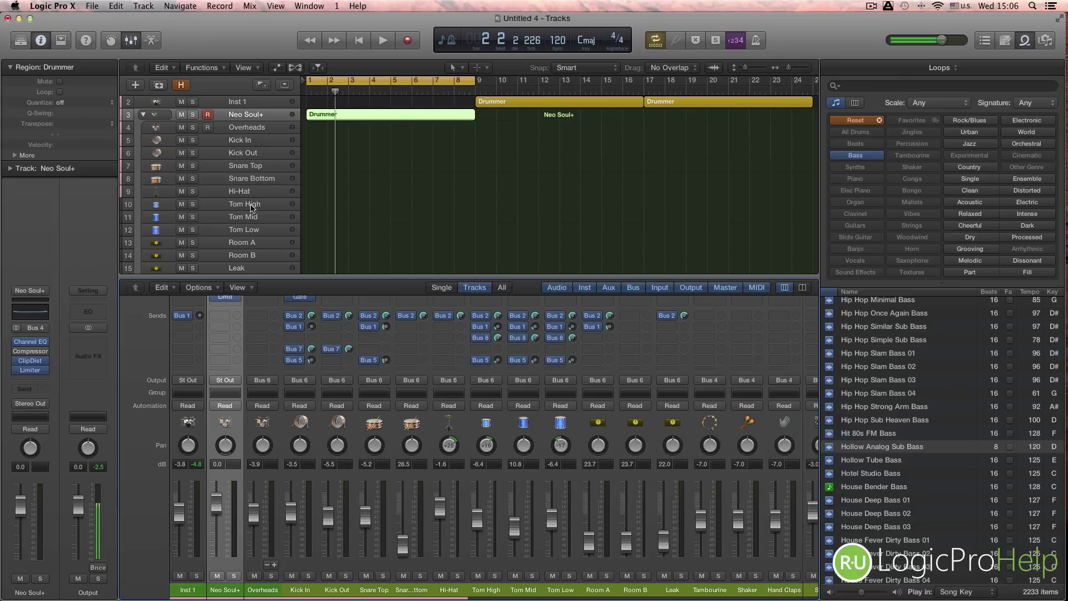
Go through the Overheads, Kick In, Kick Out, Snare Top, Snare Bottom and Hi-Hat subtracks to view their channel strips
click(257, 126)
click(250, 140)
click(246, 152)
click(244, 168)
click(245, 179)
click(241, 191)
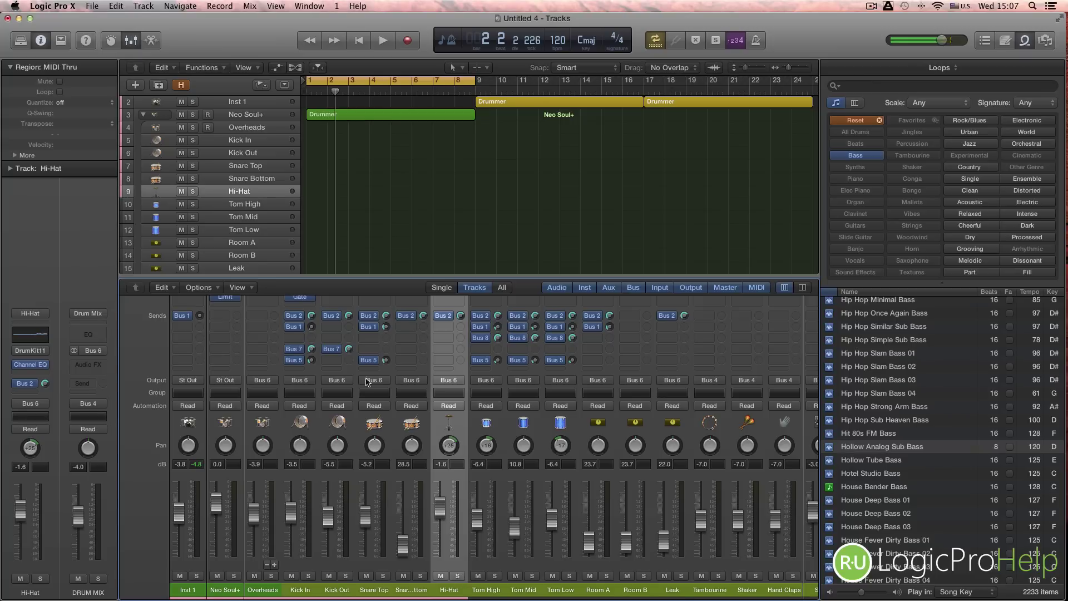
Audition the Kick Out, Kick In, Overheads and Neo Soul+ channels by soloing each in turn during playback
key(space)
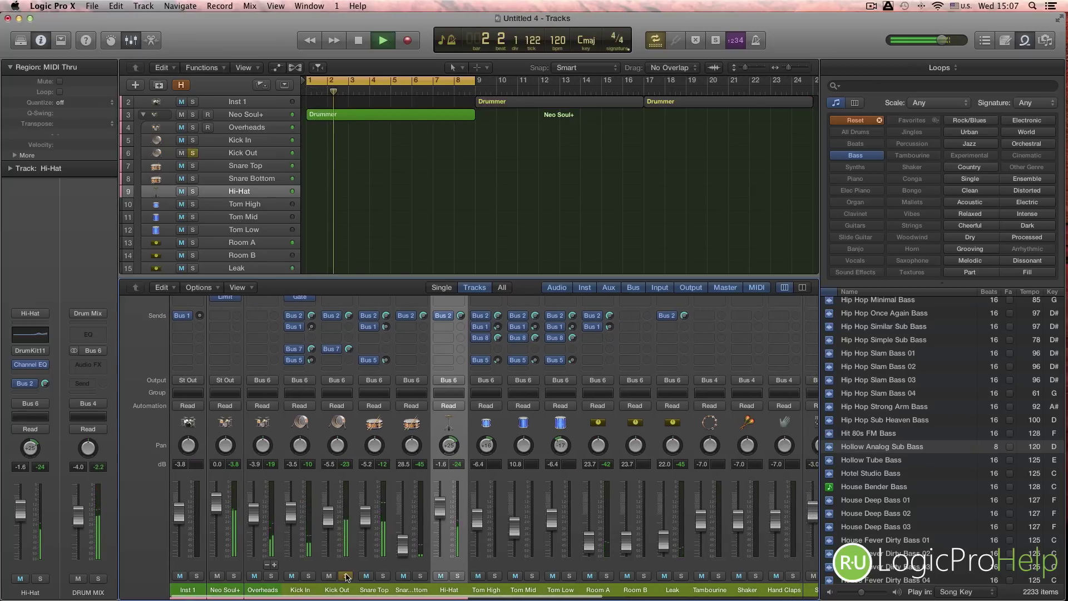
click(309, 576)
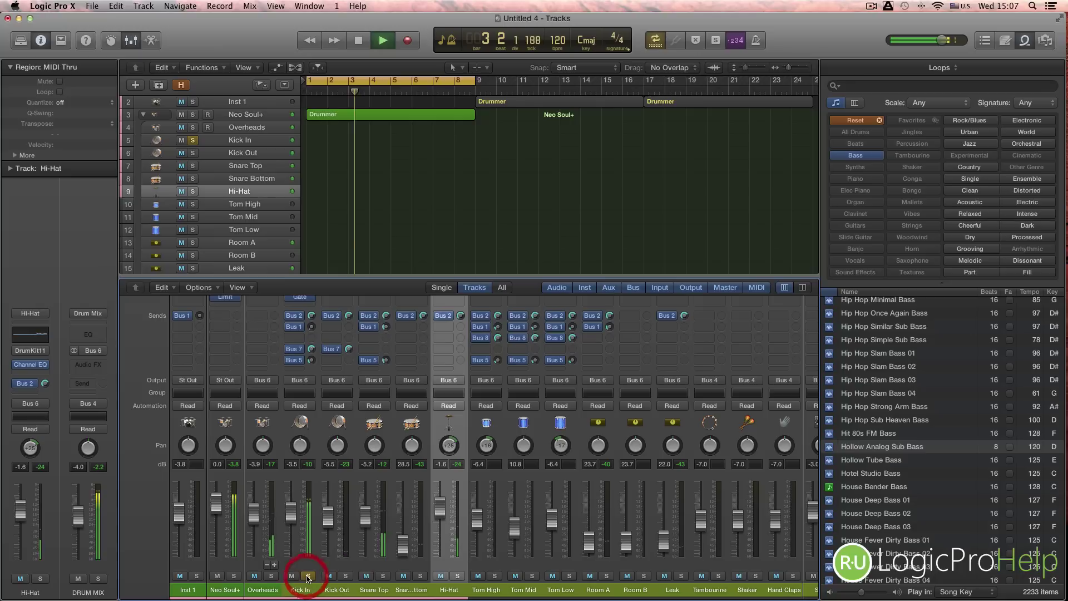
click(308, 576)
click(272, 577)
click(272, 577)
click(234, 576)
click(234, 576)
key(space)
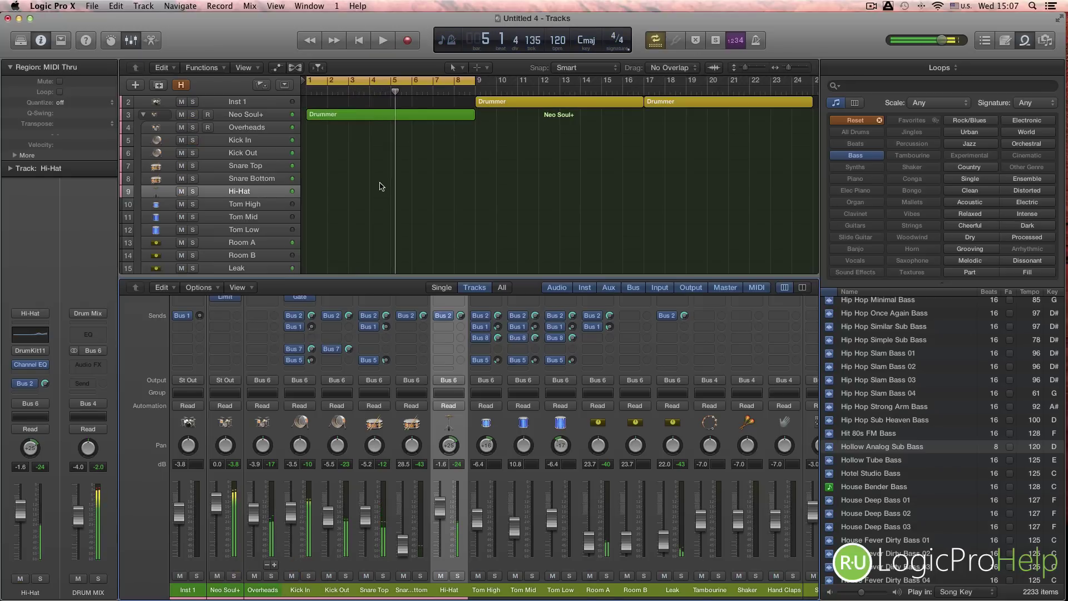
Show the Smart Controls for the Overheads subtrack and open its Drum Kit Designer instrument
click(248, 129)
click(247, 128)
double_click(161, 129)
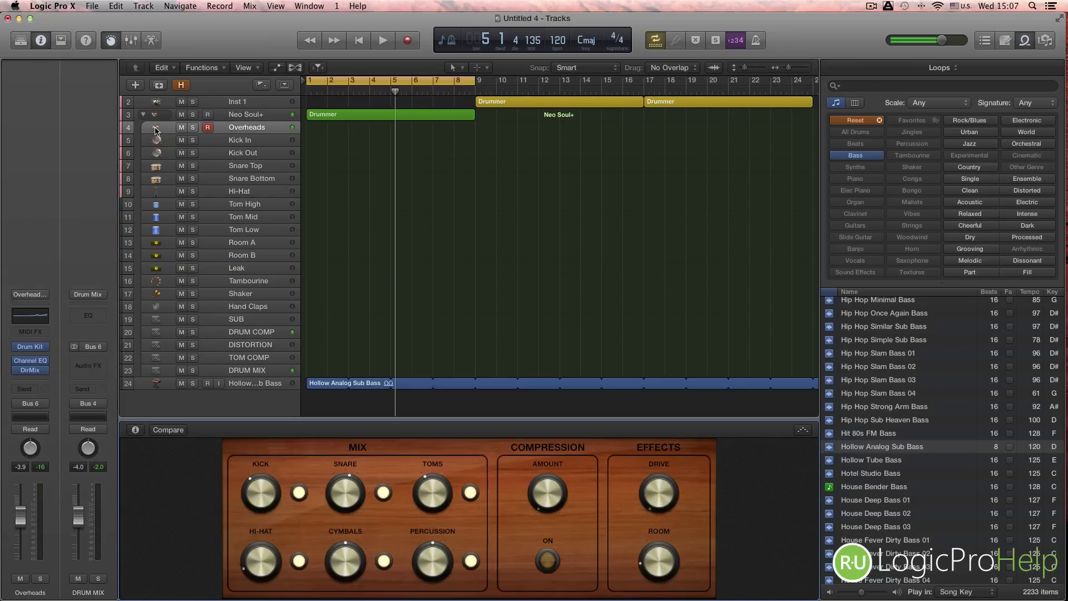
click(159, 112)
click(160, 129)
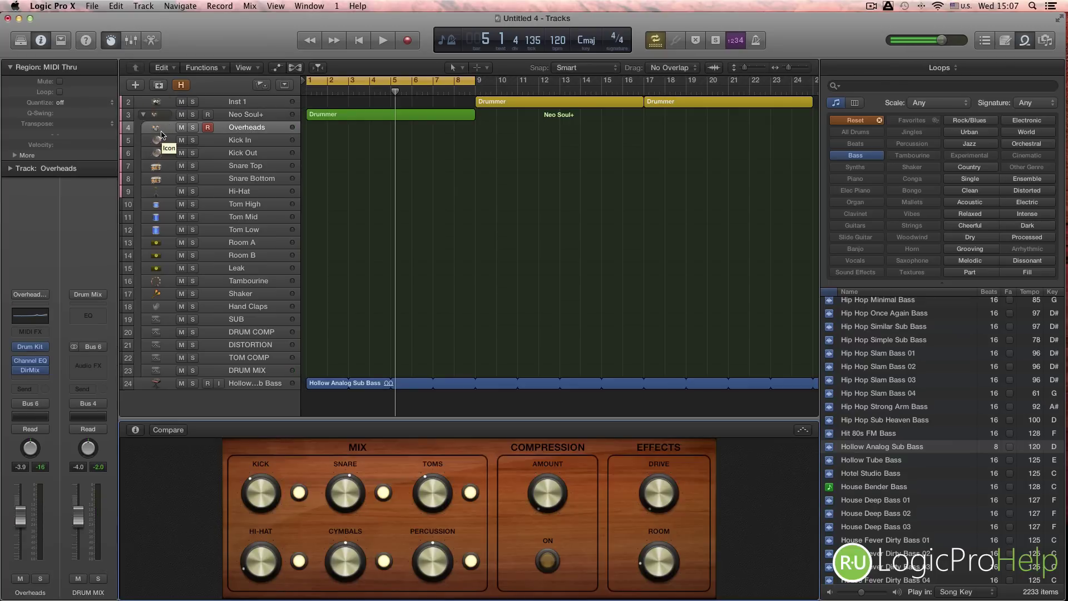
mouse_move(39, 349)
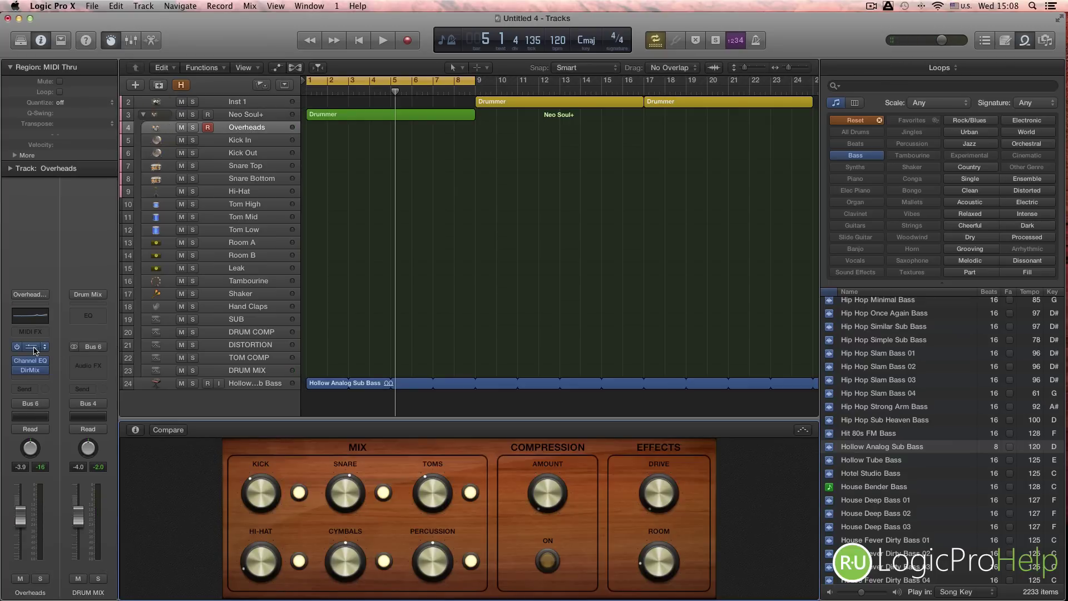
click(30, 349)
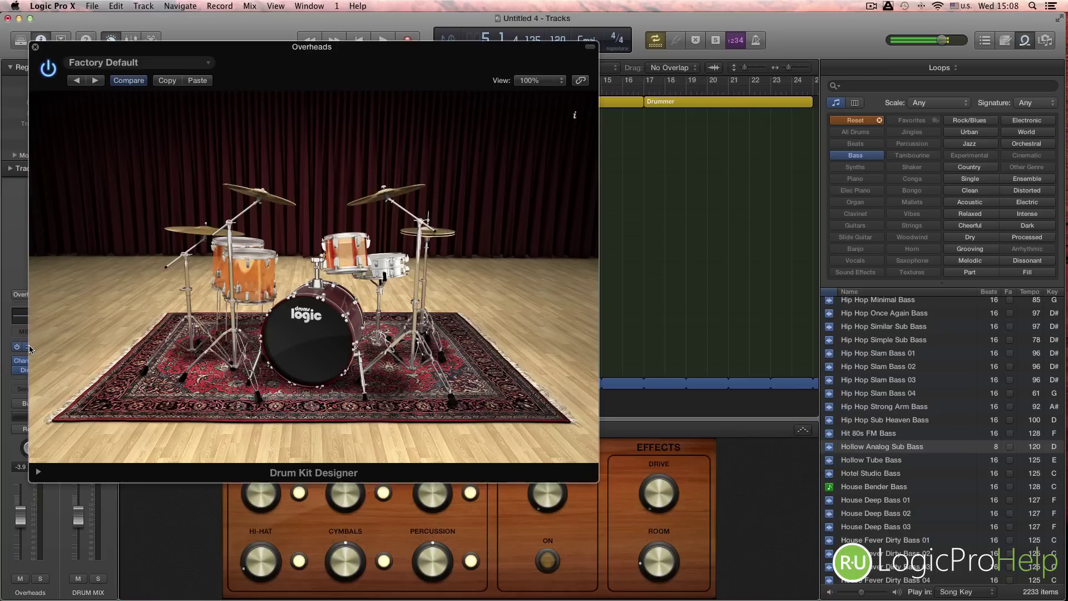
Move the Drum Kit Designer window clear of the track list, browse the kick drums and swap the kick for Stadium Deep
drag(202, 51, 505, 44)
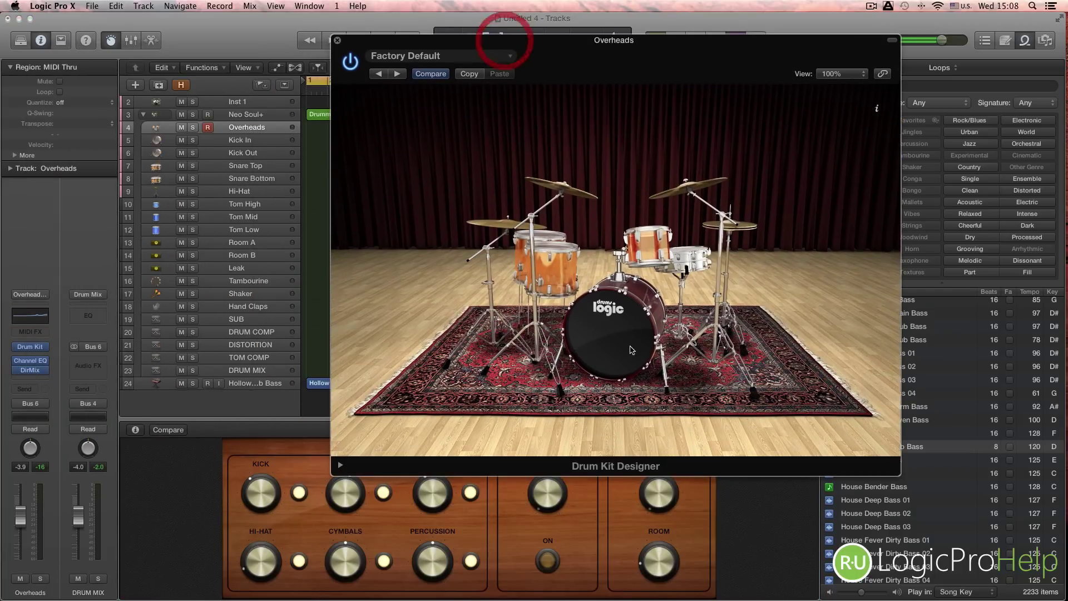
click(644, 318)
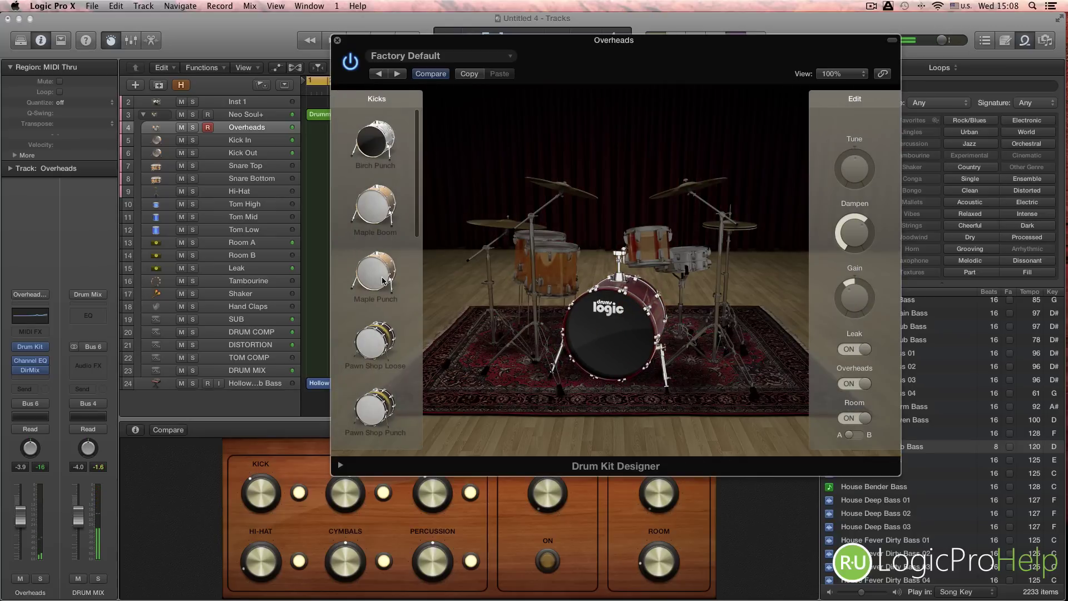
scroll(384, 269, down, 10)
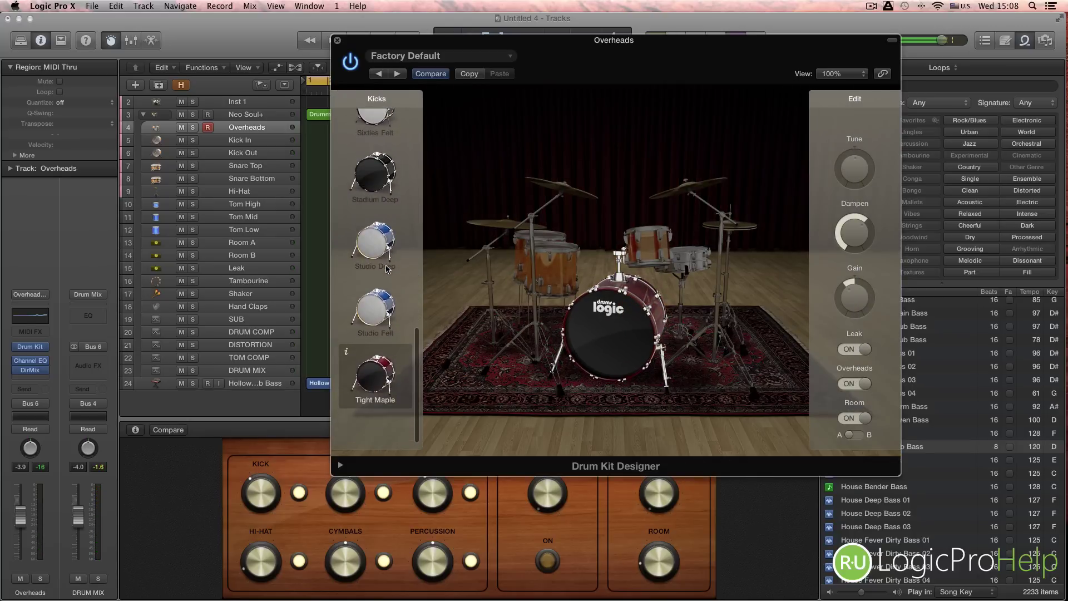
scroll(388, 229, up, 10)
scroll(389, 228, down, 10)
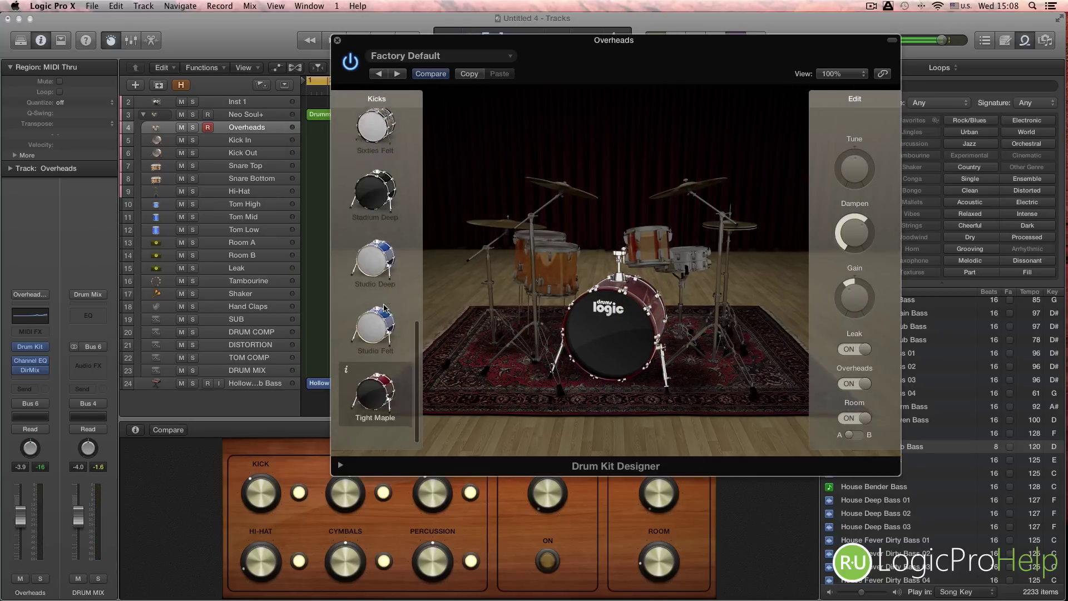
click(381, 210)
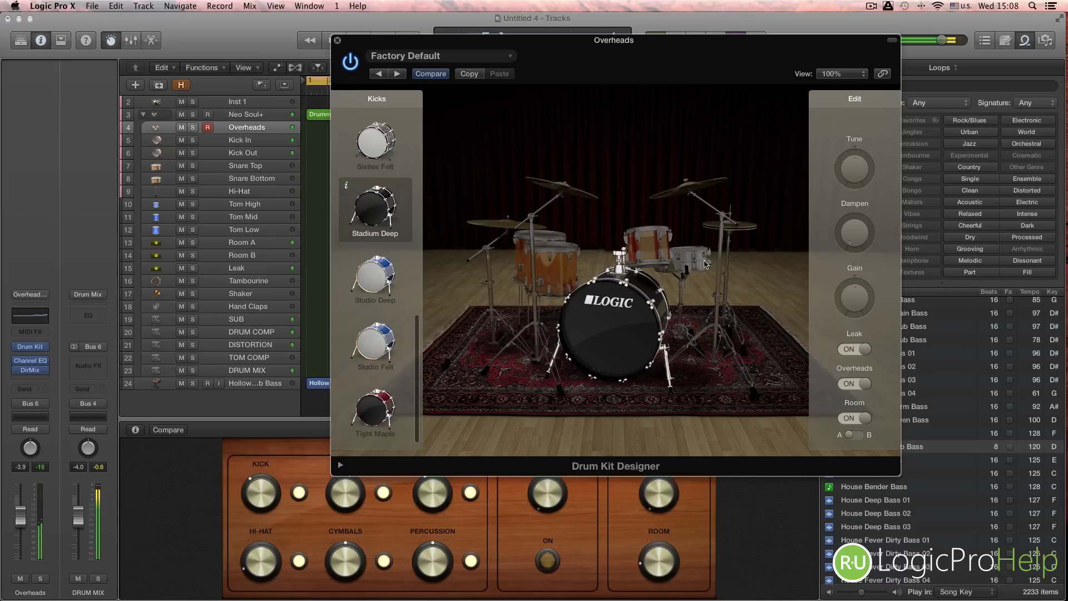
Swap the kit's snare for Modern Bubinga and choose Modern Dry for the crash cymbals
click(693, 259)
click(384, 214)
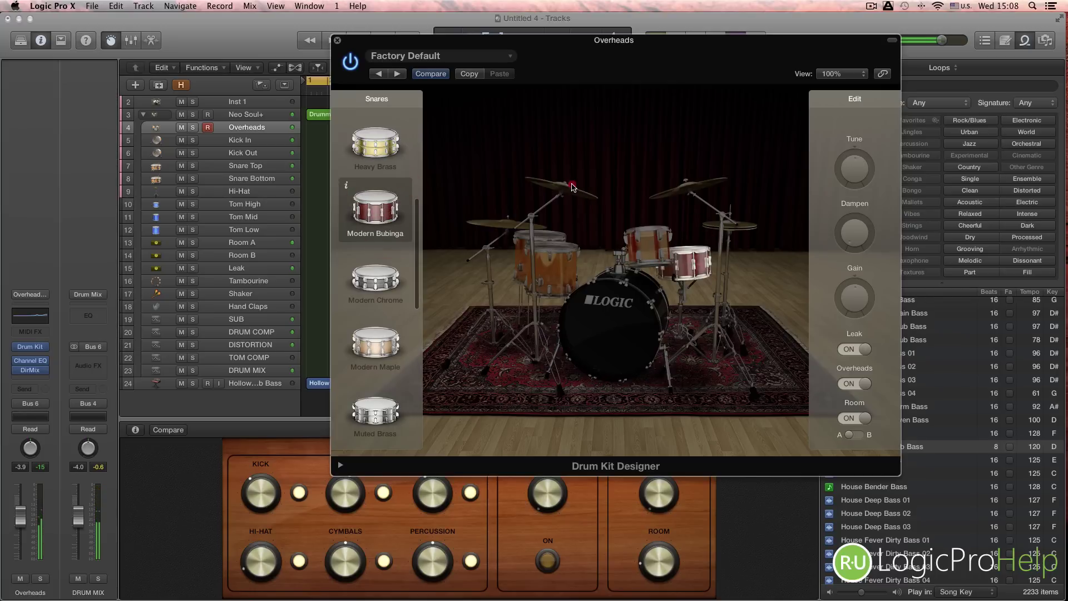
click(572, 187)
click(375, 340)
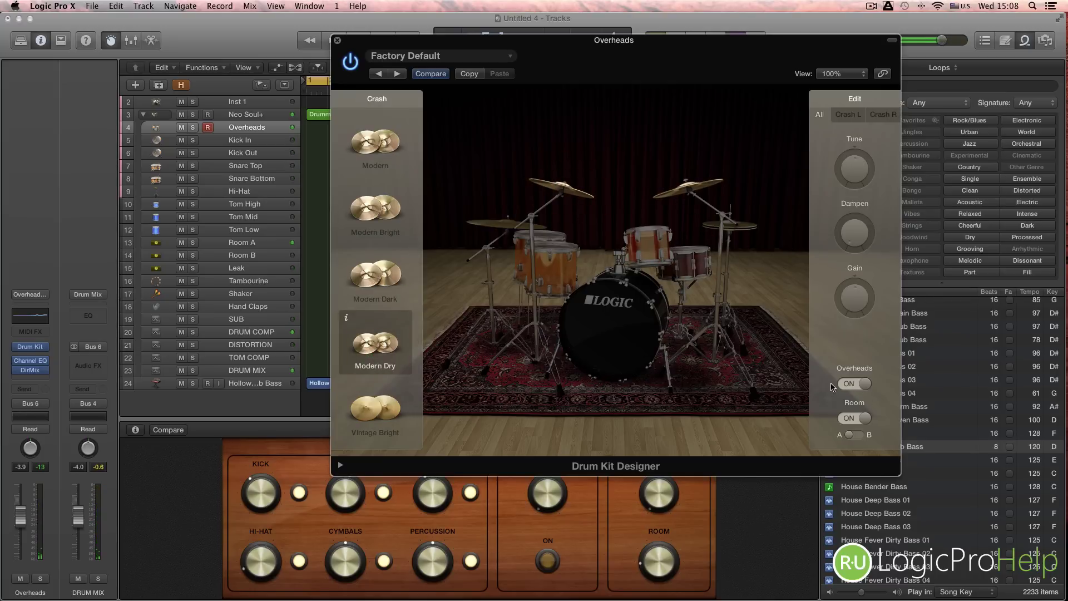
Toggle the crash cymbals' Overheads microphones off and back on, and close Drum Kit Designer
click(863, 384)
click(863, 385)
click(337, 40)
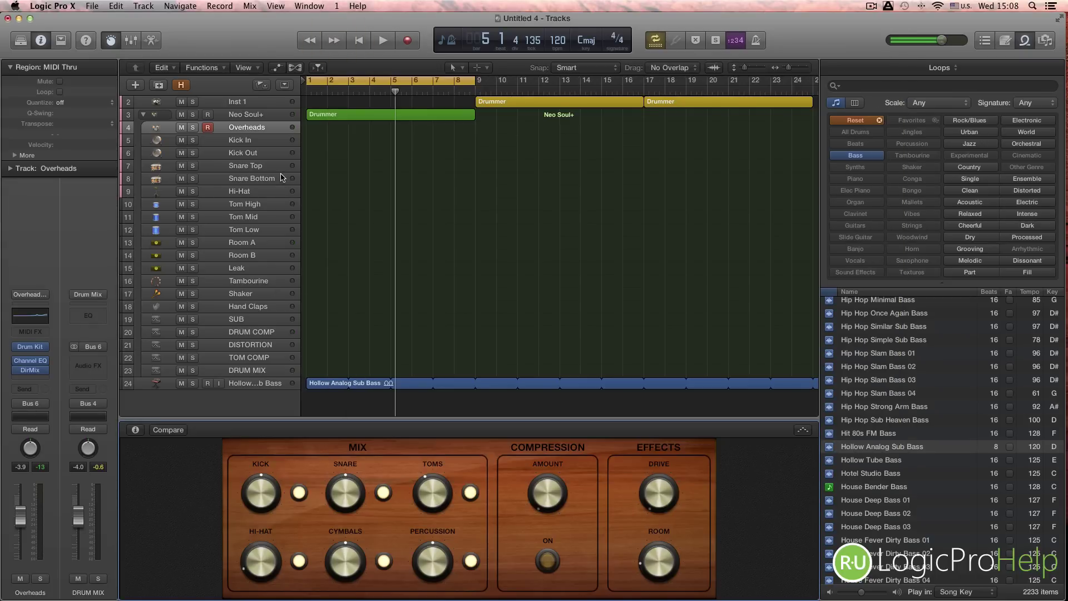
Select the Drummer region on the Neo Soul+ track and play it back to hear the modified kit
click(351, 117)
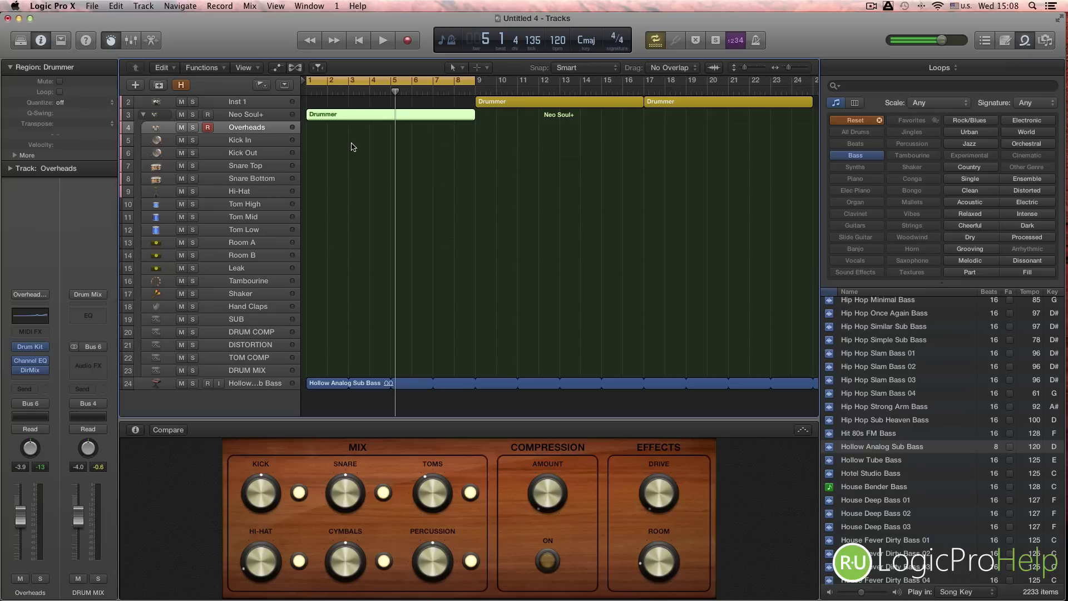
key(space)
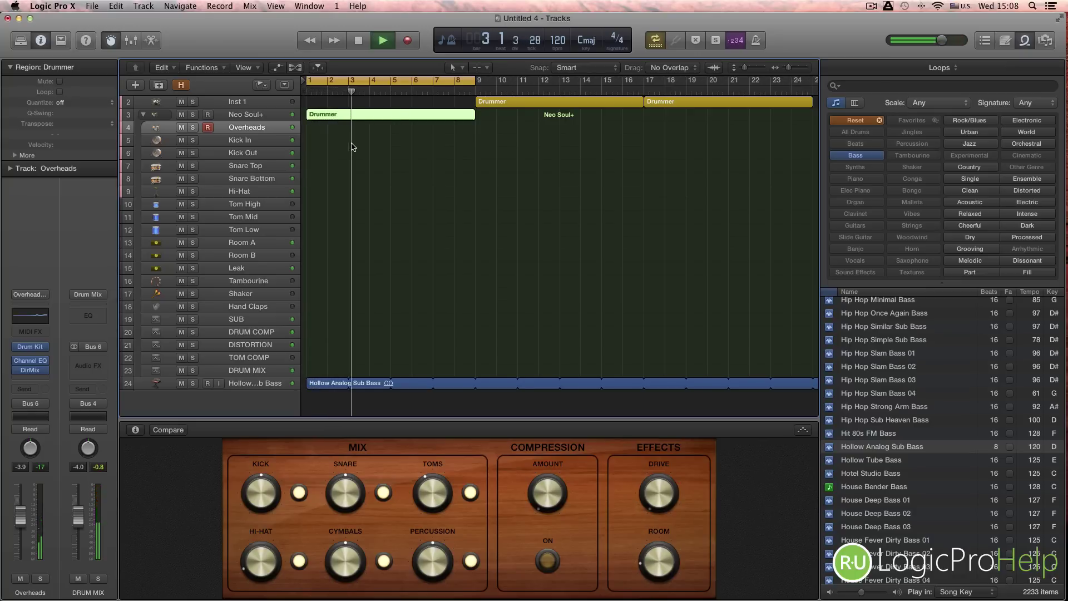
key(space)
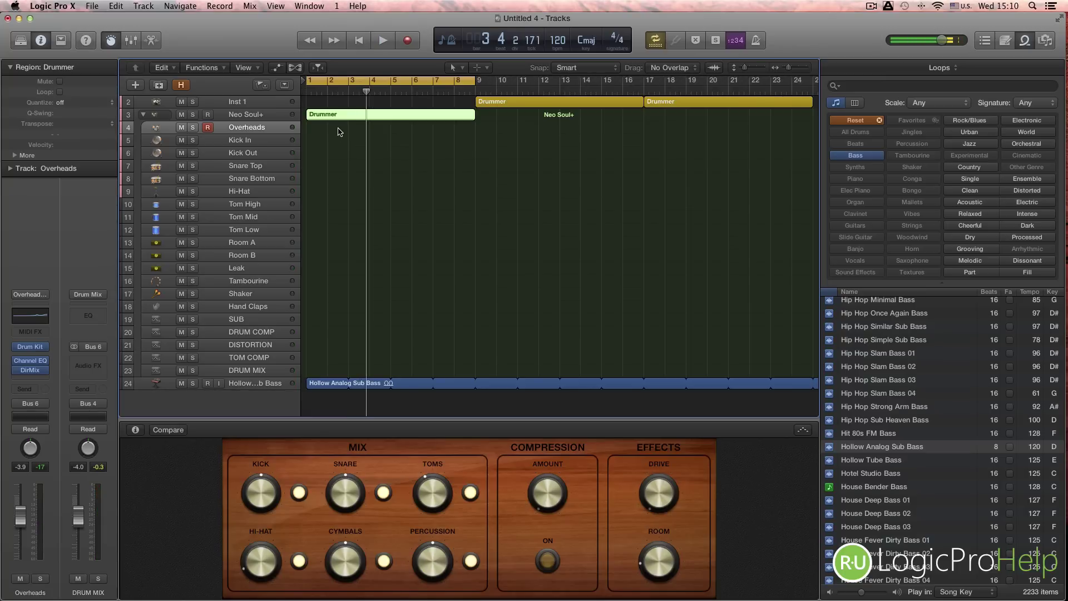
Separate the Drummer region on the Neo Soul+ track by note pitch
right_click(402, 121)
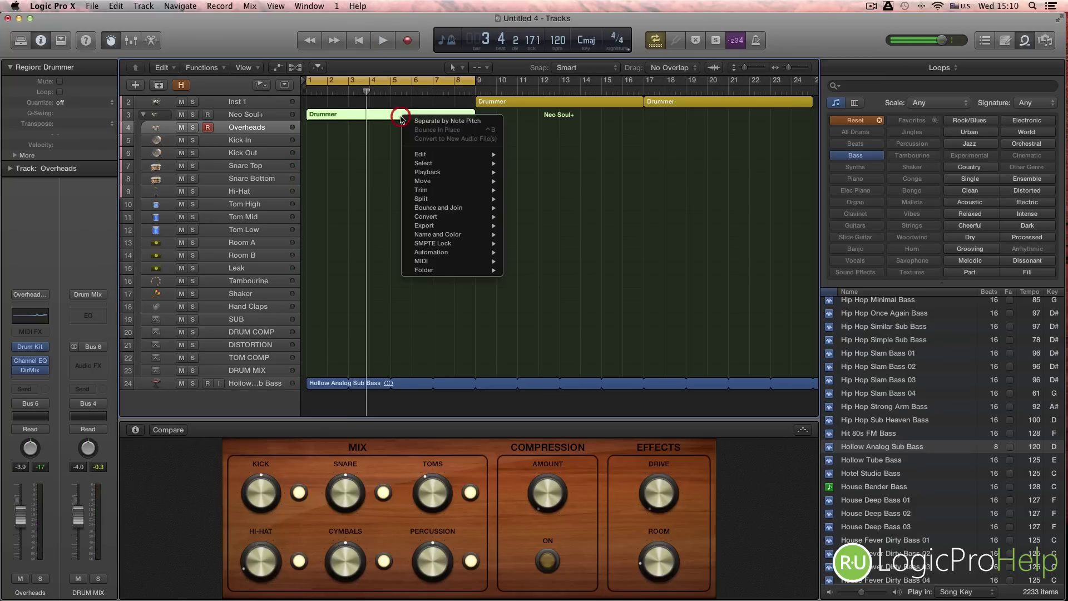
mouse_move(439, 266)
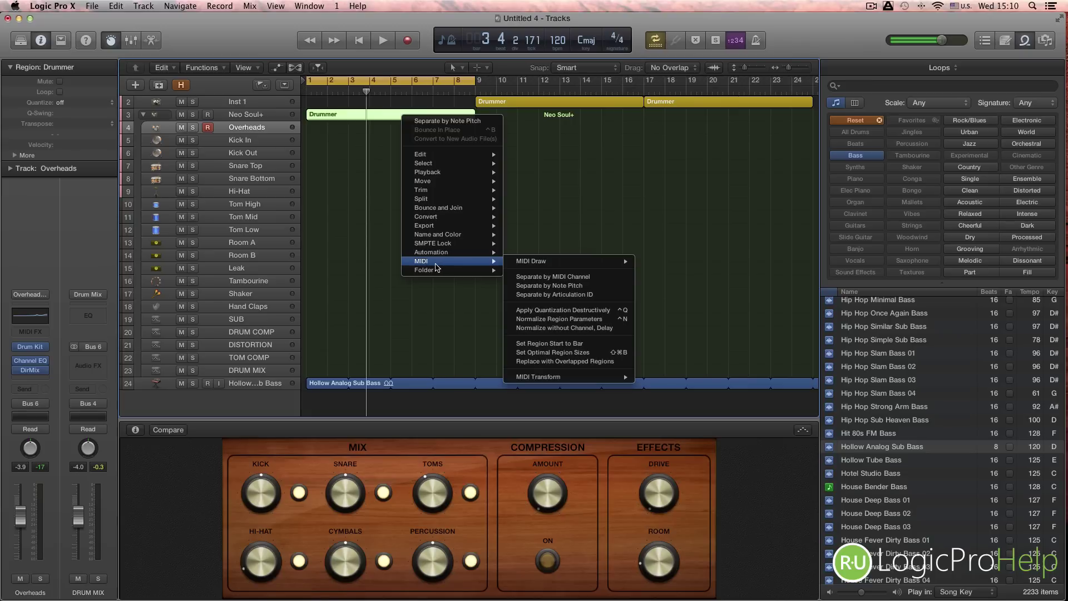
click(572, 286)
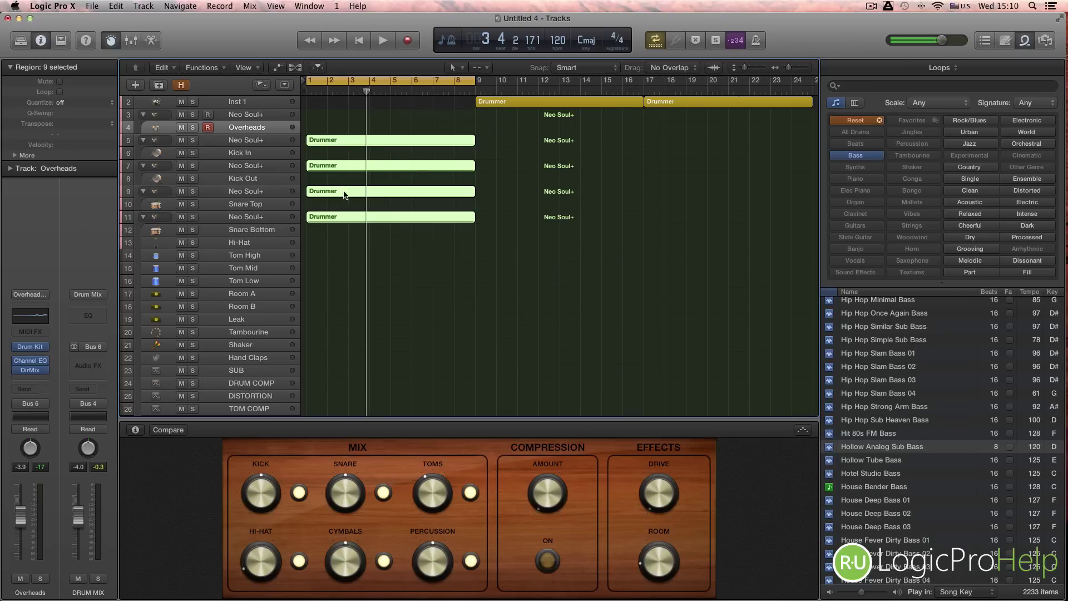
Look through the Neo Soul+ tracks produced by the pitch separation, and undo the separation
scroll(332, 146, down, 5)
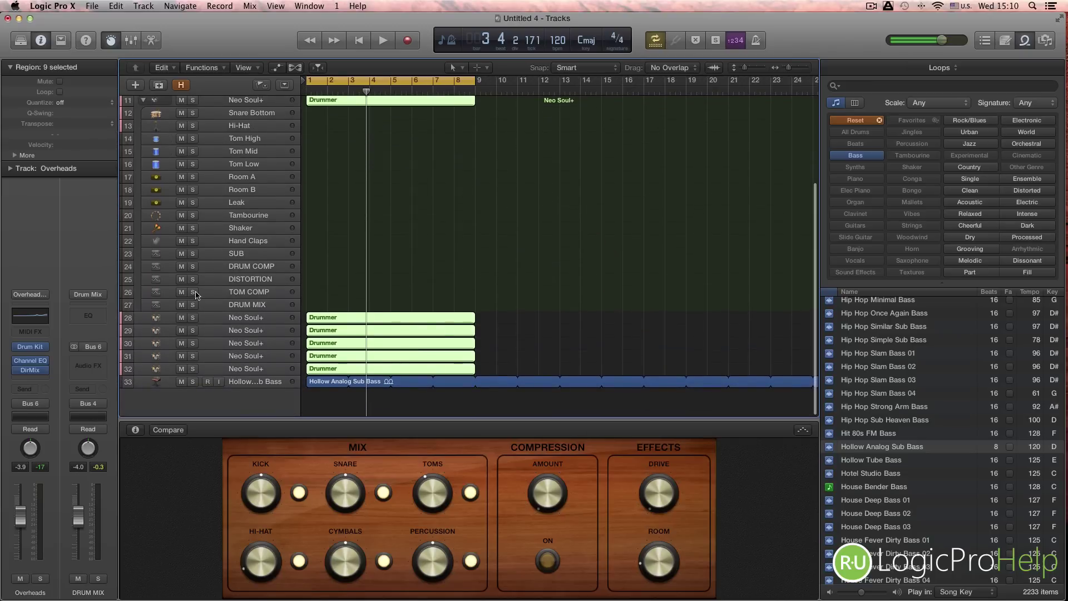
click(226, 318)
click(254, 330)
click(261, 343)
click(265, 356)
scroll(440, 256, up, 5)
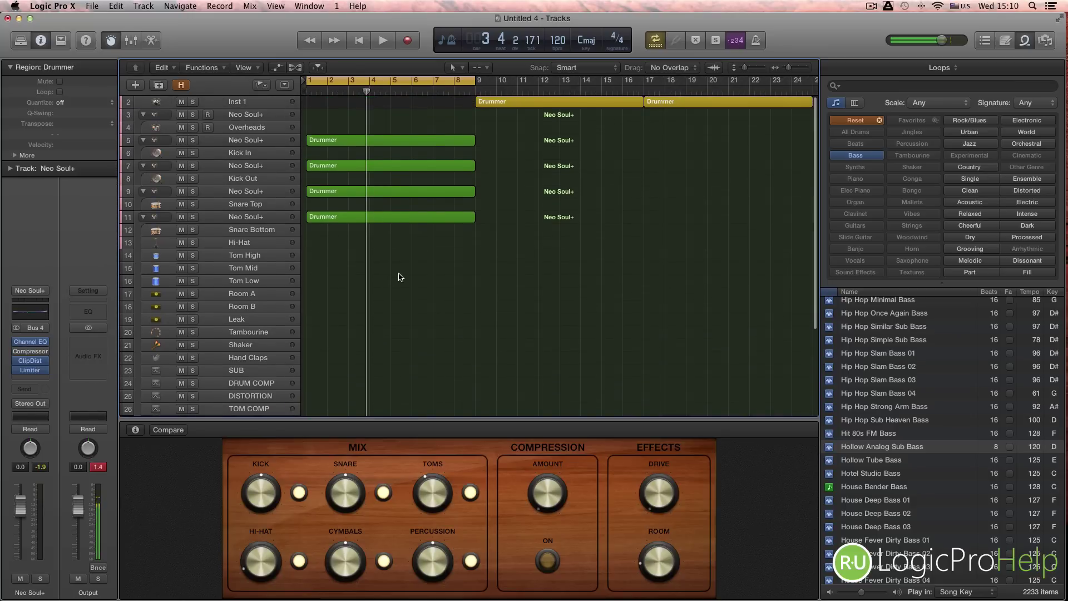
key(super+BackSpace)
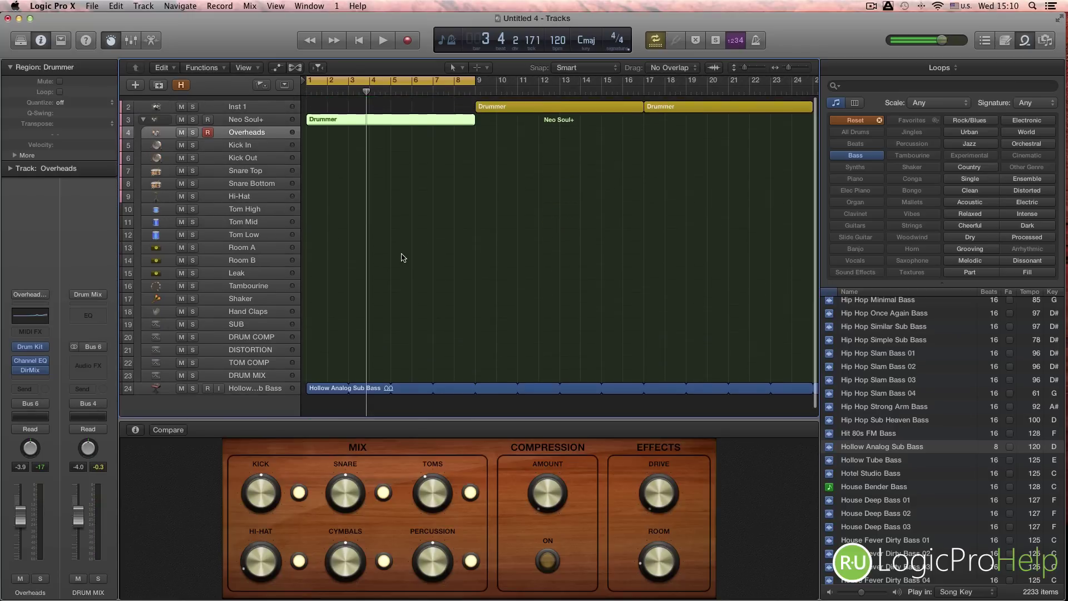
Open the Drummer region in the Piano Roll, enlarge the editor and audition two notes near the region's start
double_click(346, 117)
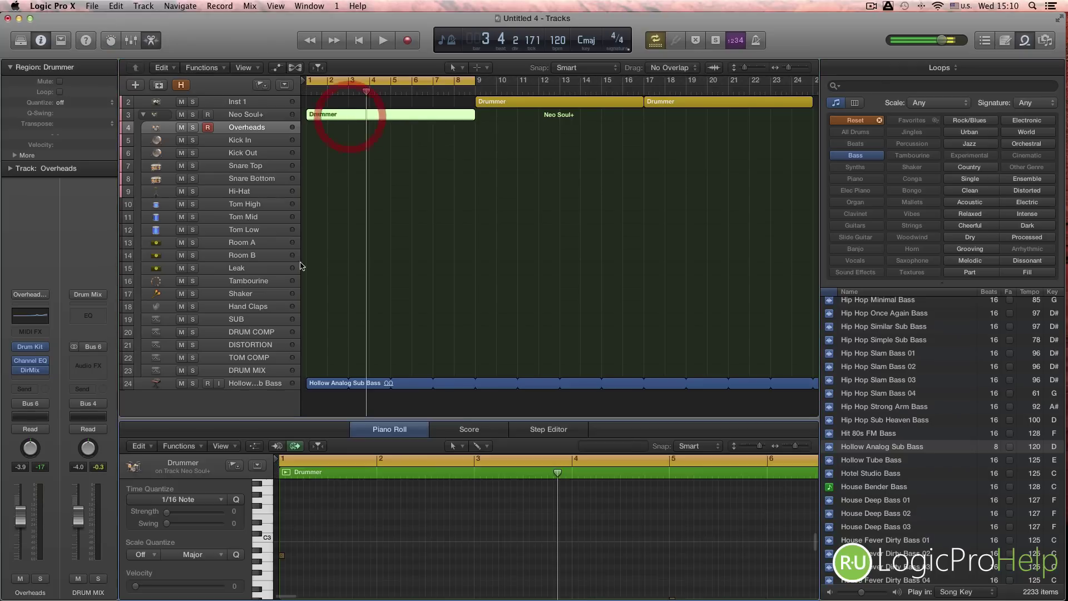
click(376, 551)
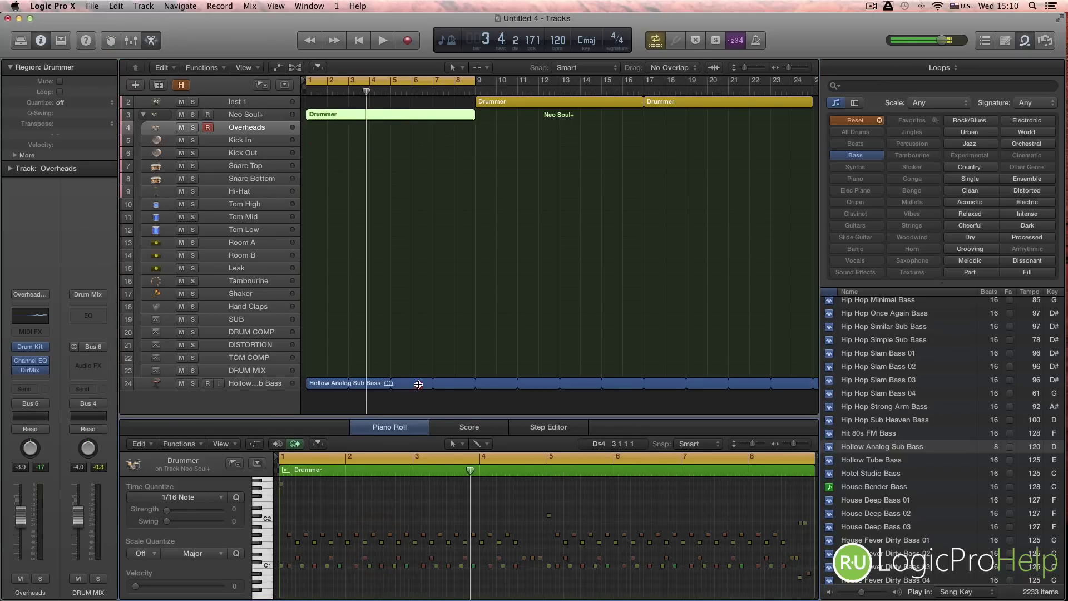
drag(415, 417, 407, 384)
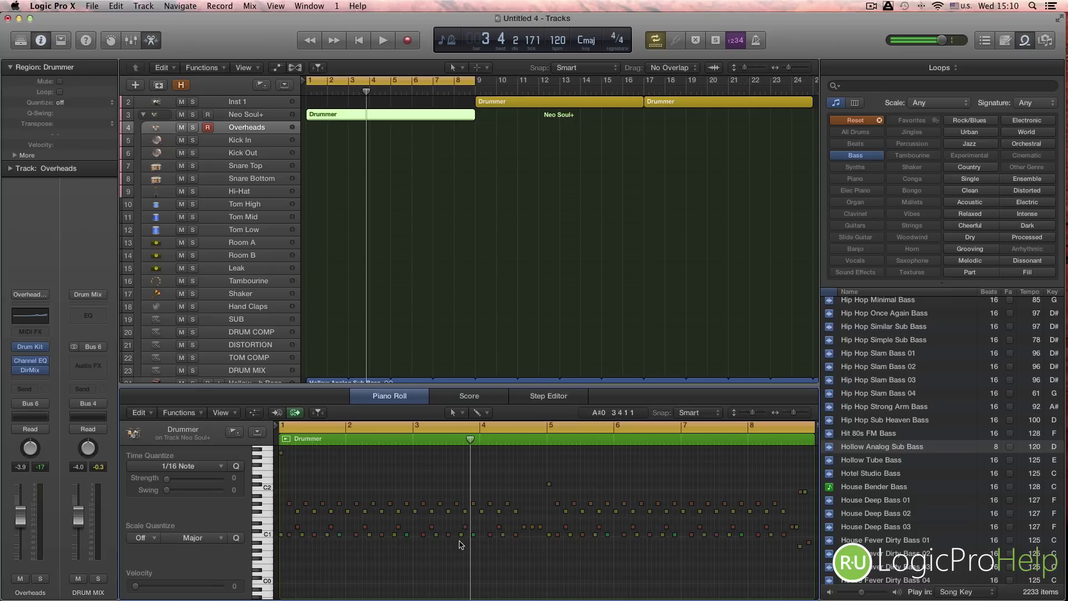
click(282, 535)
click(290, 504)
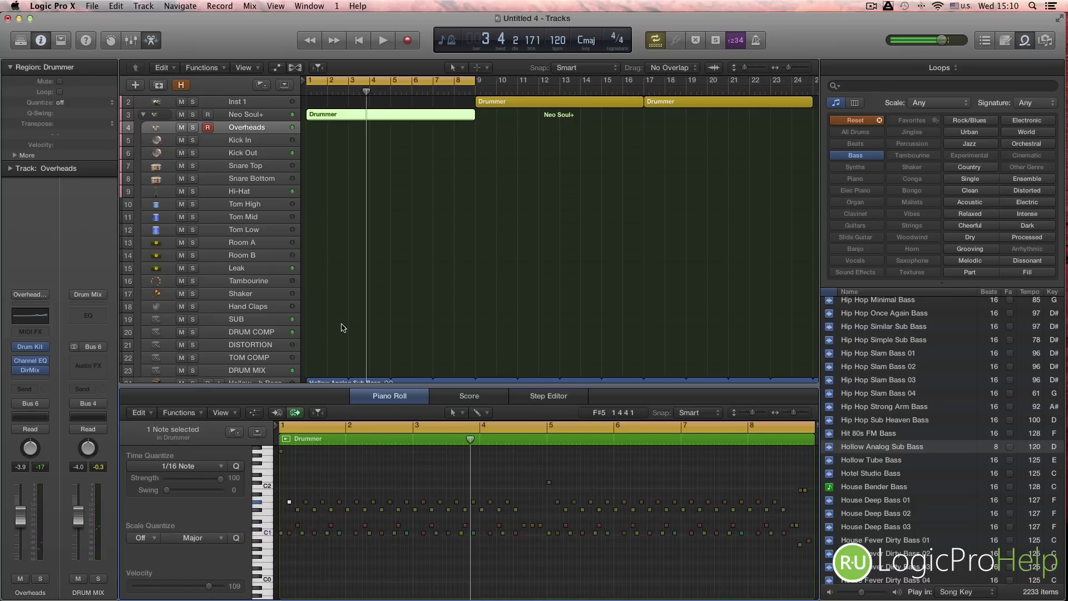
Select the Tom Mid, Snare Top, Kick Out and Kick In subtracks in turn to view their channel strips
click(249, 217)
click(249, 168)
click(250, 154)
click(249, 140)
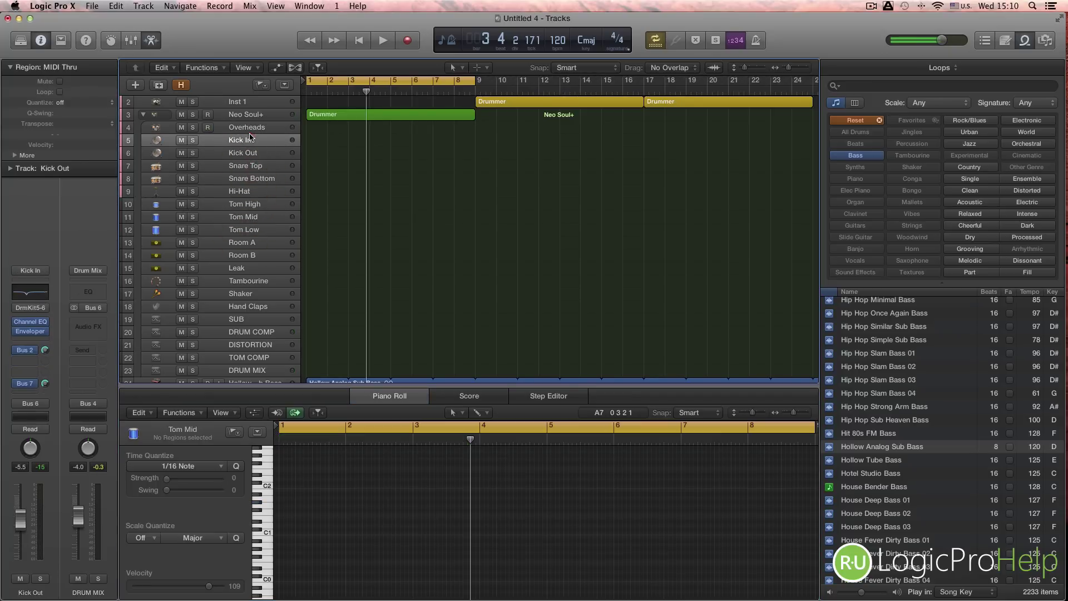